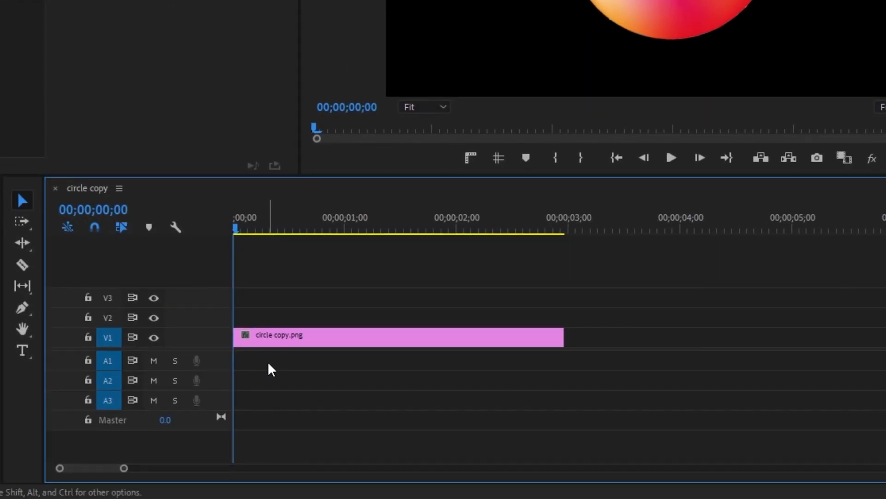
Step: Find the Transform video effect and apply it to the circle copy.png clip
{"action": "left_click", "coordinate": [364, 340]}
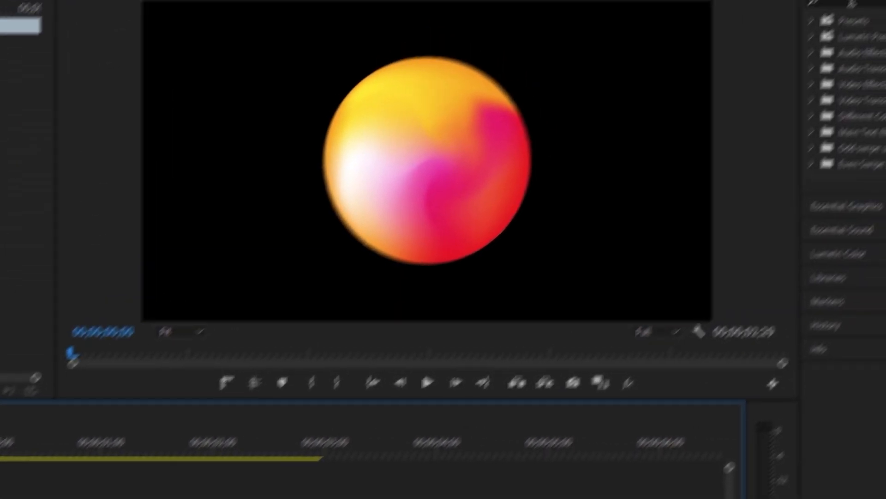
{"action": "left_click", "coordinate": [852, 0]}
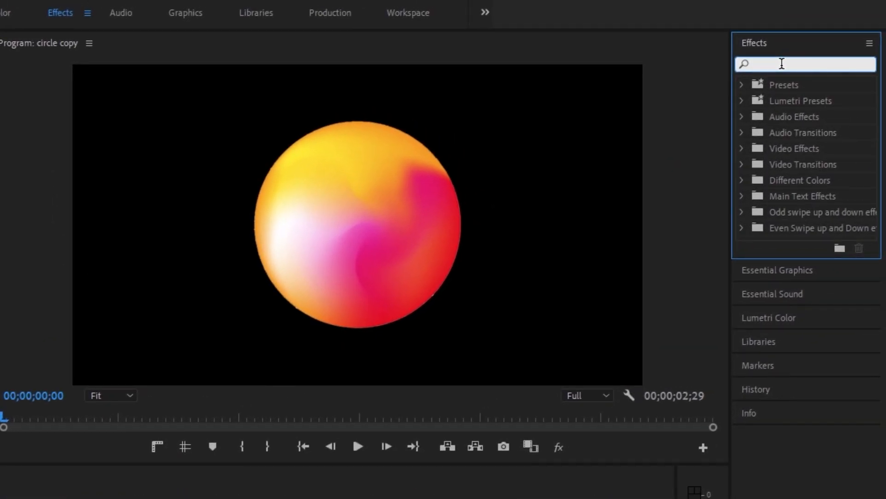
{"action": "type", "text": "transf"}
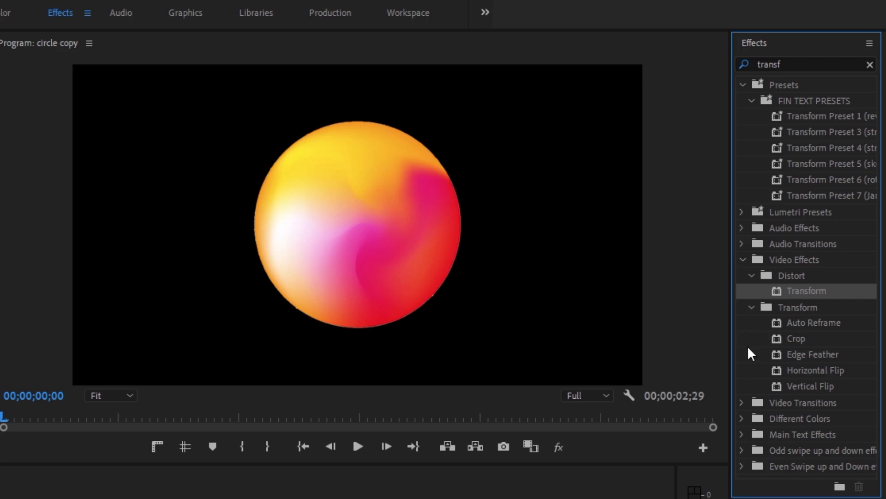
{"action": "double_click", "coordinate": [813, 290]}
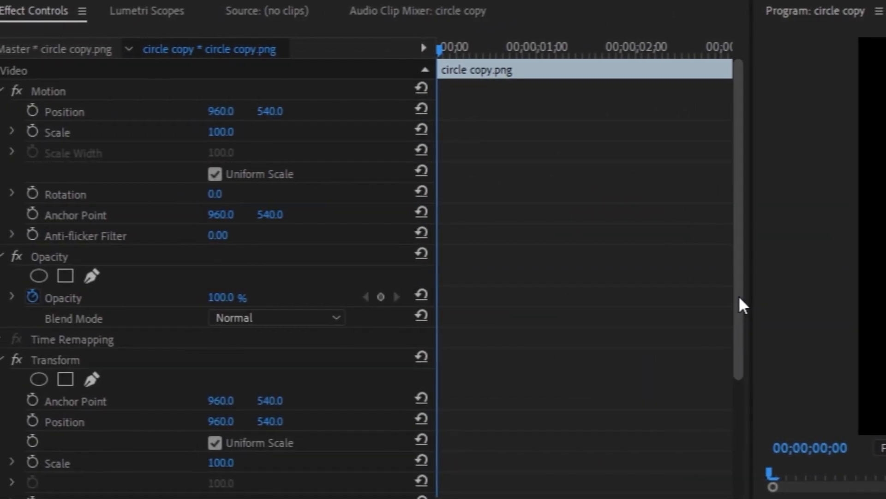
Step: Disable Use Composition's Shutter Angle in the Transform effect and set its Shutter Angle to 360
{"action": "left_click_drag", "start_coordinate": [739, 297], "coordinate": [750, 420]}
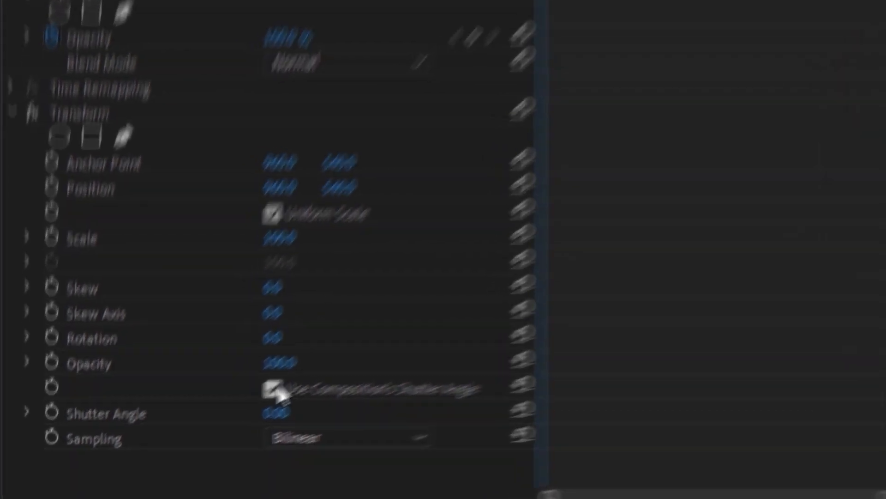
{"action": "left_click", "coordinate": [273, 390]}
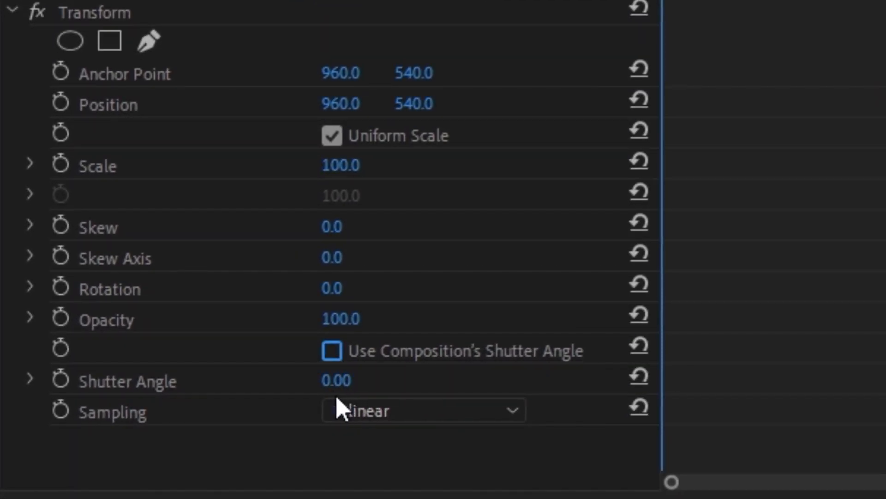
{"action": "left_click_drag", "start_coordinate": [337, 379], "coordinate": [373, 379]}
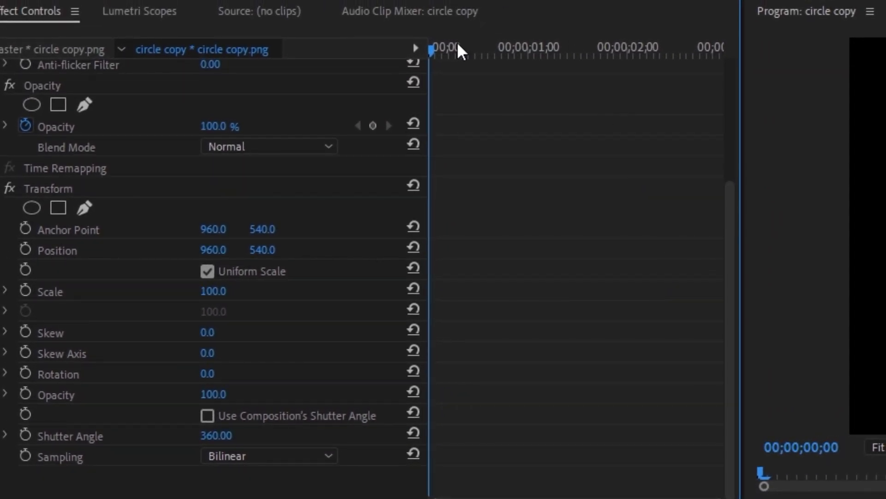
Step: Keyframe the Transform Rotation at 00;00;02;01 and set it to 1x38.0° at the clip's first frame
{"action": "left_click_drag", "start_coordinate": [459, 44], "coordinate": [636, 60]}
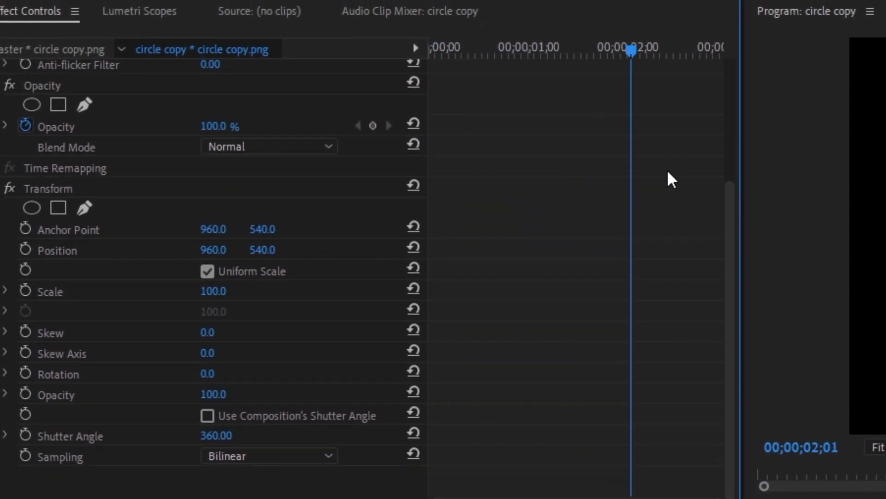
{"action": "left_click", "coordinate": [25, 373]}
{"action": "left_click_drag", "start_coordinate": [631, 60], "coordinate": [417, 76]}
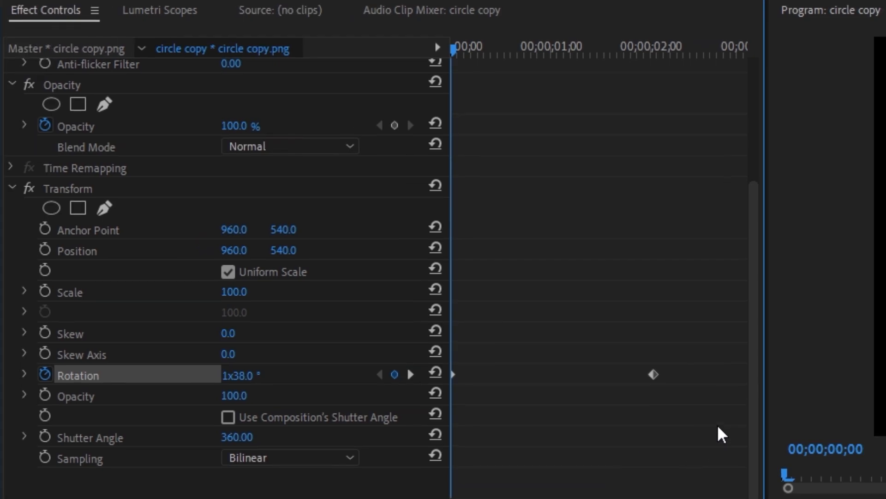
Step: Apply temporal easing to both Rotation keyframes of the circle clip
{"action": "left_click_drag", "start_coordinate": [718, 424], "coordinate": [646, 369]}
{"action": "right_click", "coordinate": [653, 374]}
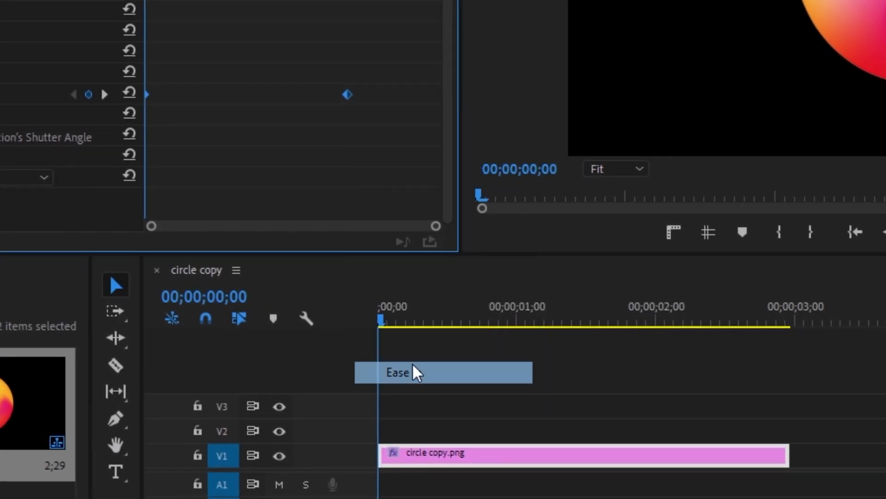
{"action": "left_click", "coordinate": [415, 389]}
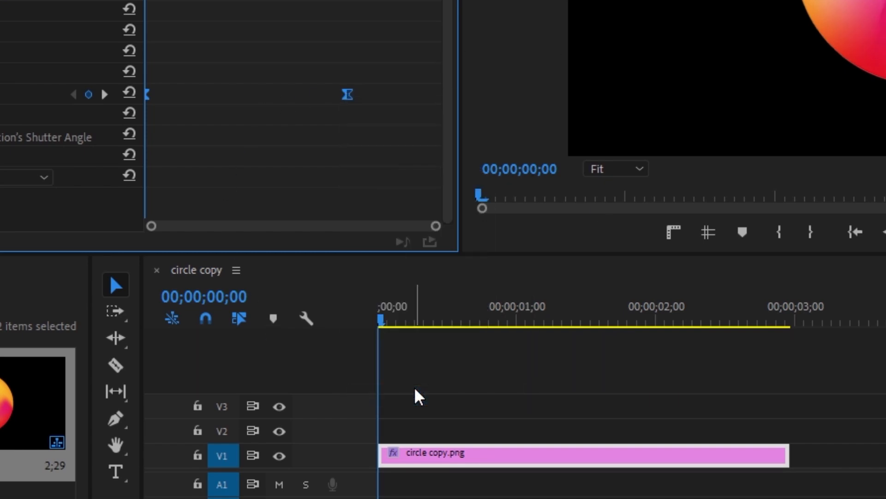
Step: Move the playhead to 00;00;02;01 and nest the circle clip under the name Nested Sequence 01
{"action": "left_click_drag", "start_coordinate": [504, 59], "coordinate": [663, 89]}
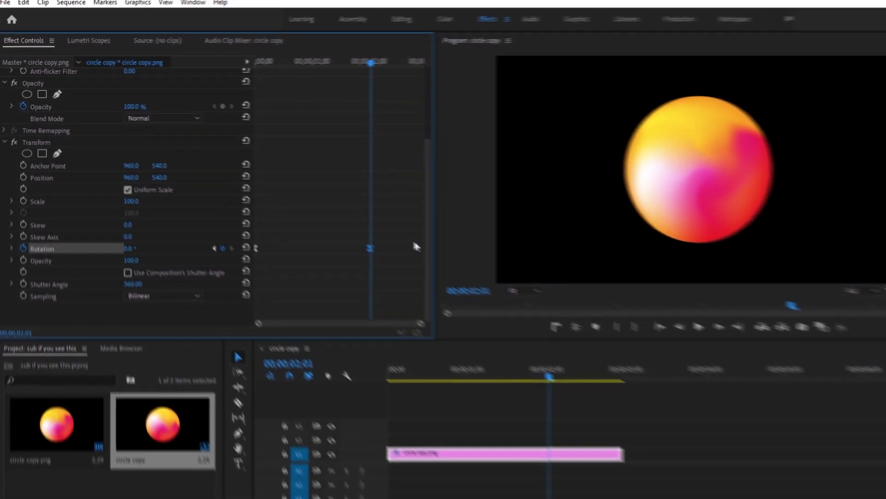
{"action": "right_click", "coordinate": [355, 390]}
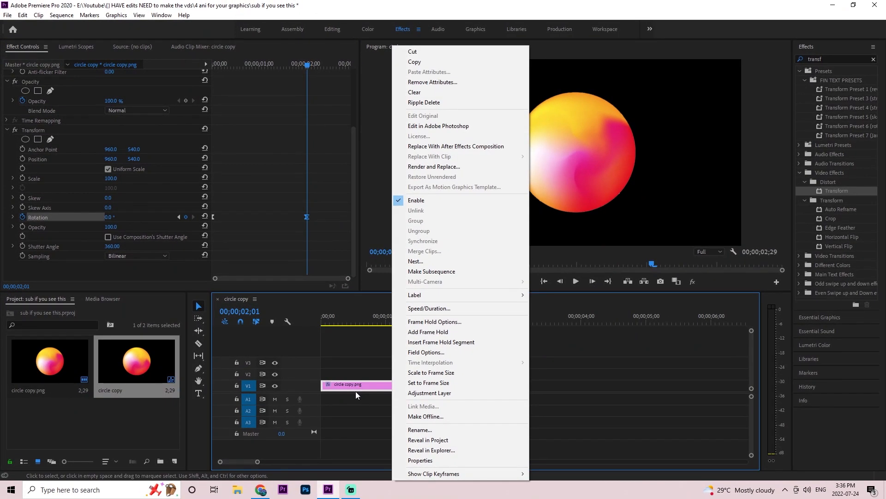
{"action": "left_click", "coordinate": [443, 261]}
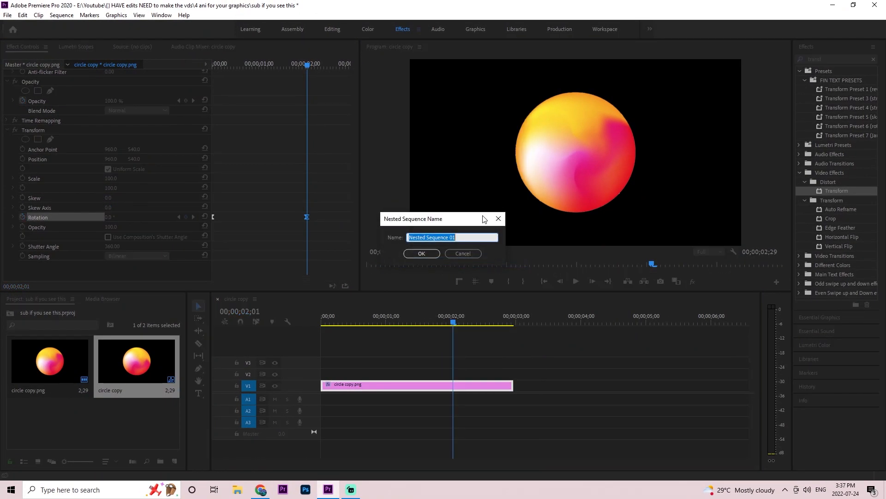
{"action": "left_click", "coordinate": [420, 253]}
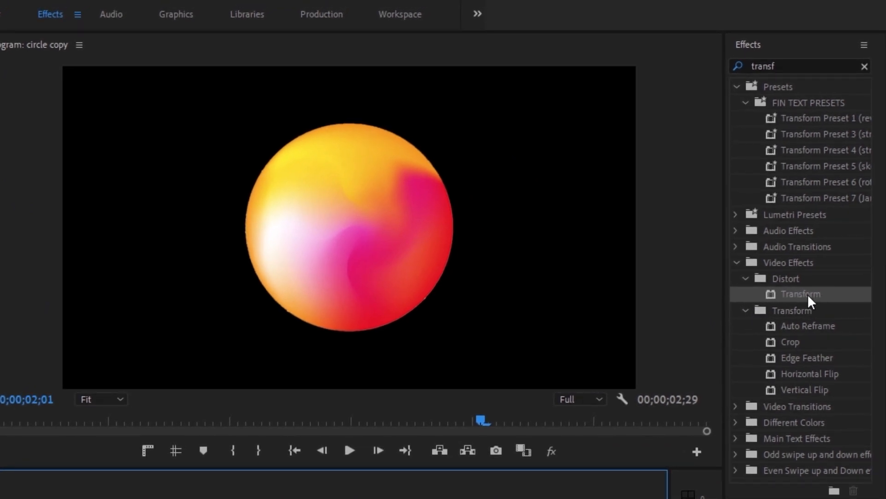
Step: Apply the Transform effect to the nested clip, without the composition's shutter angle and with Shutter Angle 360
{"action": "left_click", "coordinate": [807, 294]}
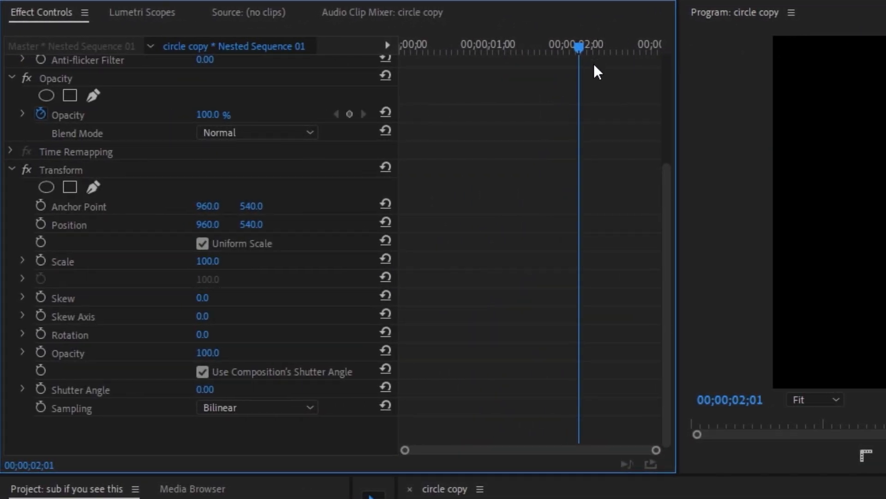
{"action": "left_click", "coordinate": [203, 372]}
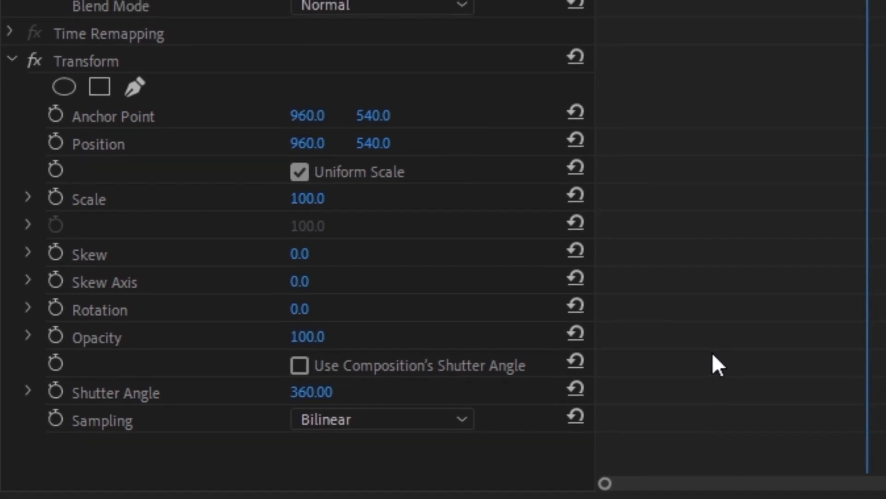
Step: Keyframe the nested clip's Transform Position and Scale at 00;00;02;01, with vertical Position 1787 and Scale 50 at the first frame
{"action": "left_click", "coordinate": [56, 134]}
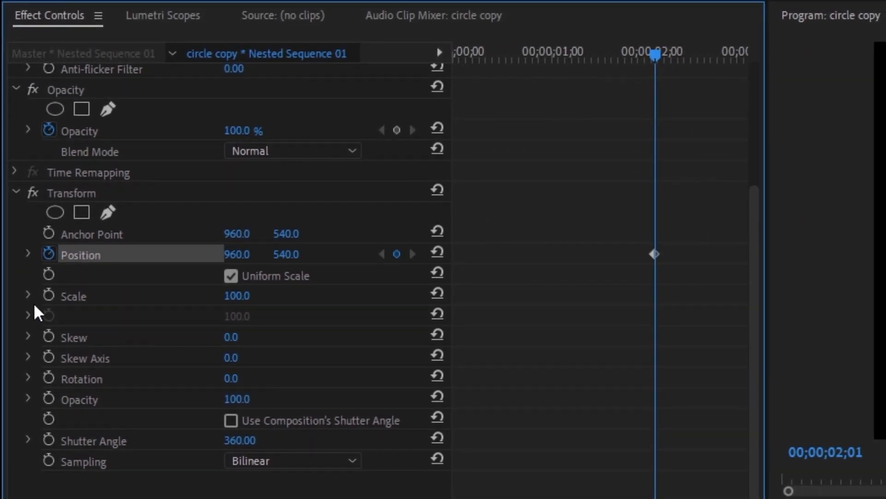
{"action": "left_click", "coordinate": [49, 296]}
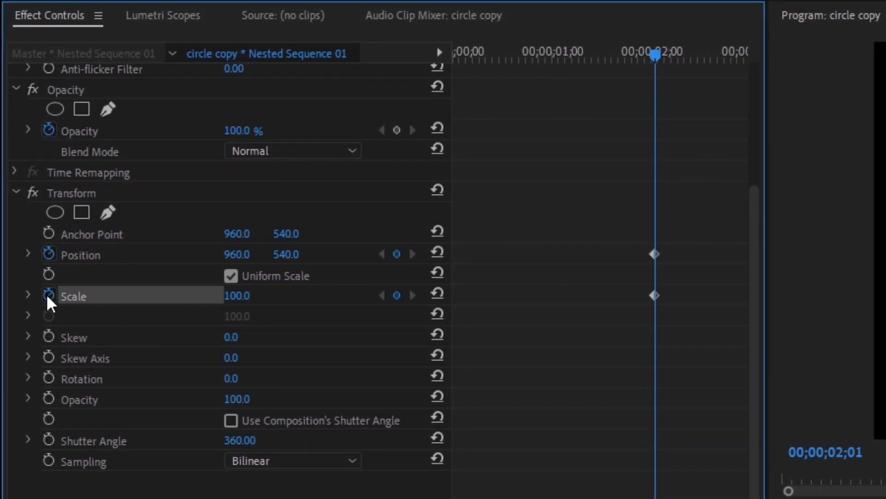
{"action": "left_click_drag", "start_coordinate": [656, 55], "coordinate": [323, 78]}
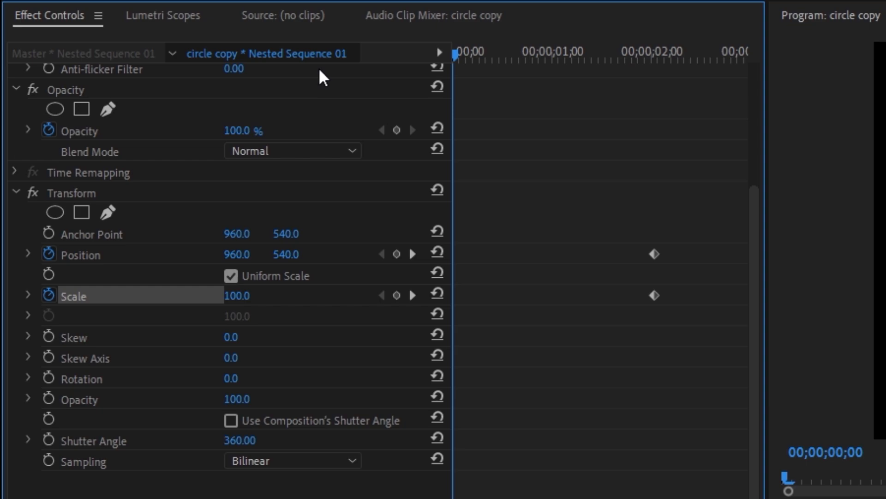
{"action": "left_click", "coordinate": [237, 296]}
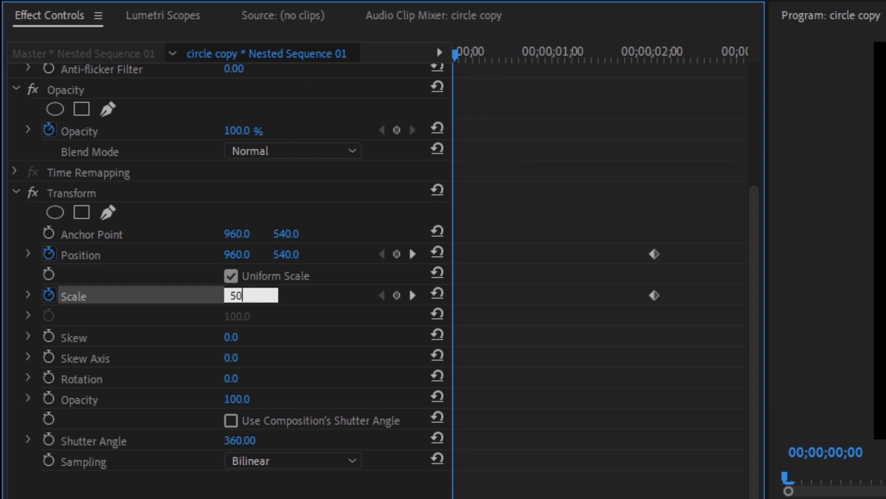
{"action": "type", "text": "50"}
{"action": "key", "text": "Return"}
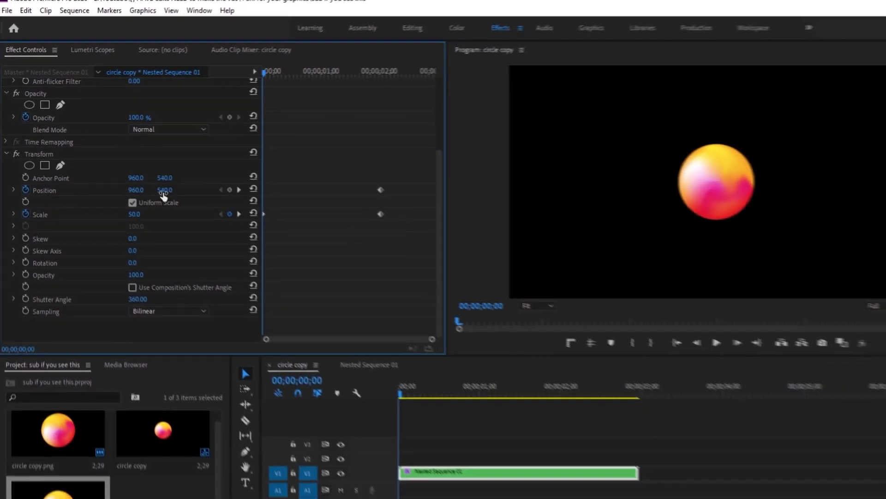
{"action": "left_click_drag", "start_coordinate": [165, 195], "coordinate": [287, 195]}
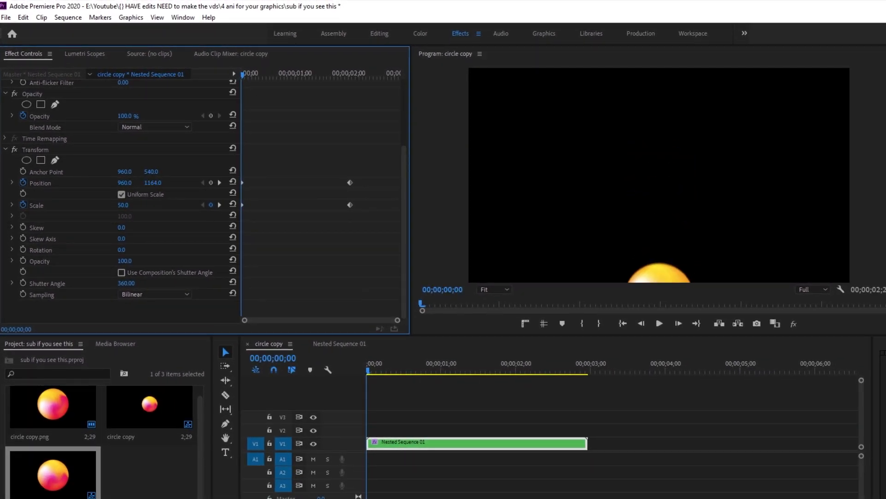
{"action": "left_click_drag", "start_coordinate": [153, 182], "coordinate": [341, 183]}
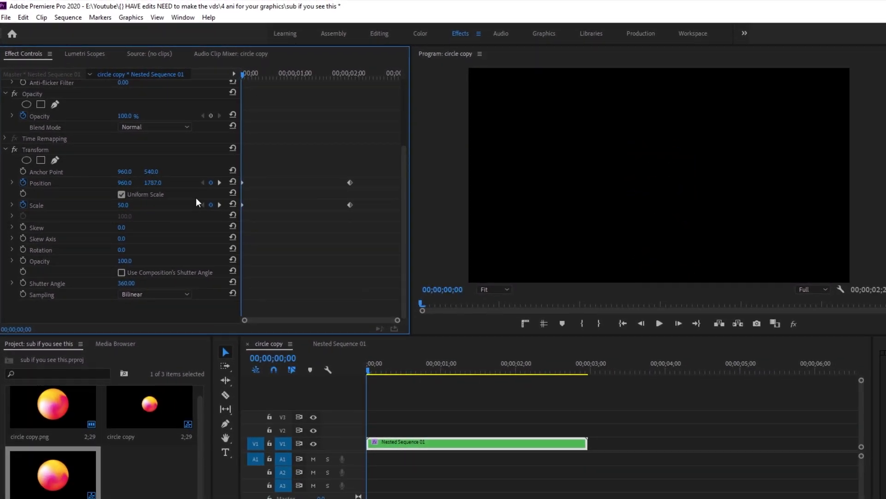
Step: Apply Ease In and Ease Out temporal interpolation to all Position and Scale keyframes
{"action": "left_click_drag", "start_coordinate": [381, 226], "coordinate": [197, 182]}
{"action": "right_click", "coordinate": [350, 205]}
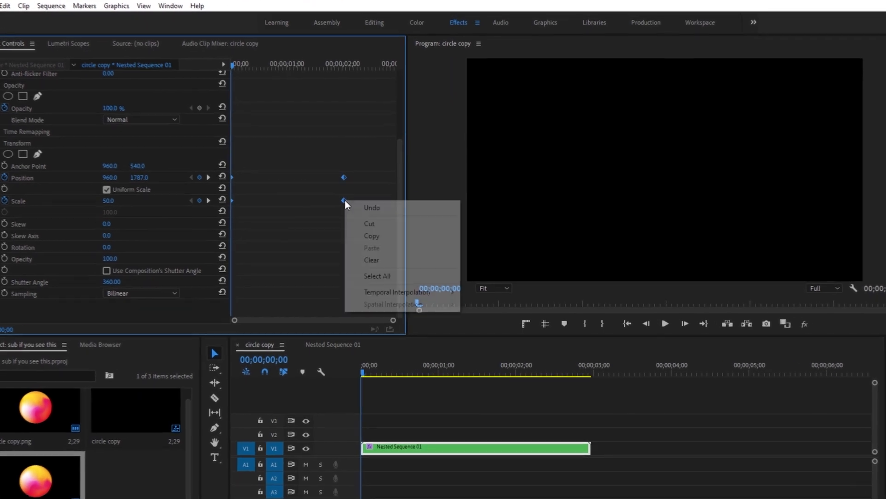
{"action": "mouse_move", "coordinate": [373, 295]}
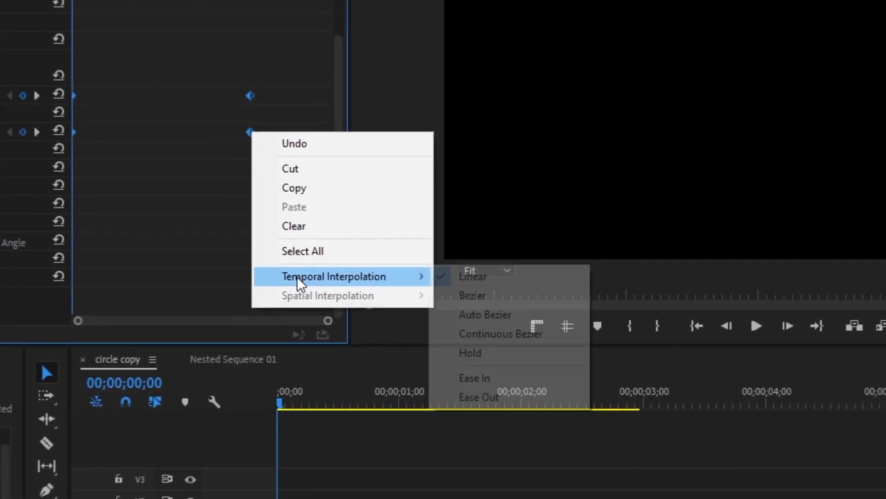
{"action": "left_click", "coordinate": [480, 353]}
{"action": "right_click", "coordinate": [240, 124]}
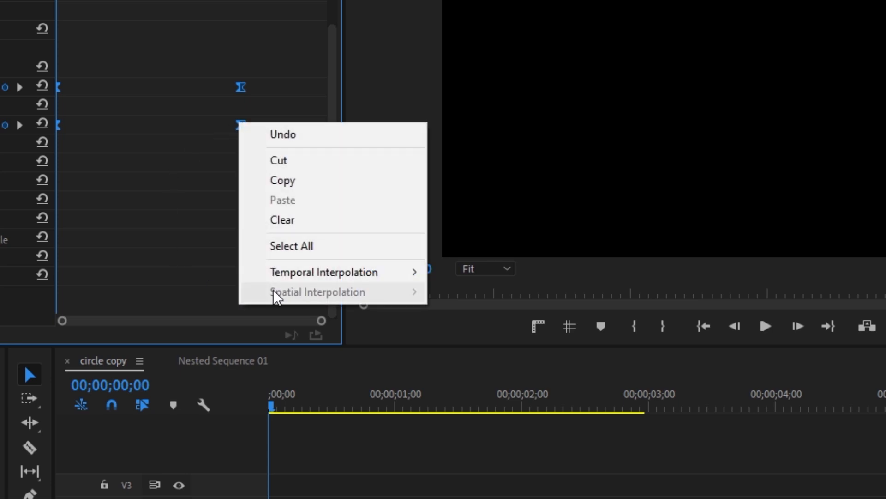
{"action": "mouse_move", "coordinate": [316, 277]}
{"action": "left_click", "coordinate": [534, 385]}
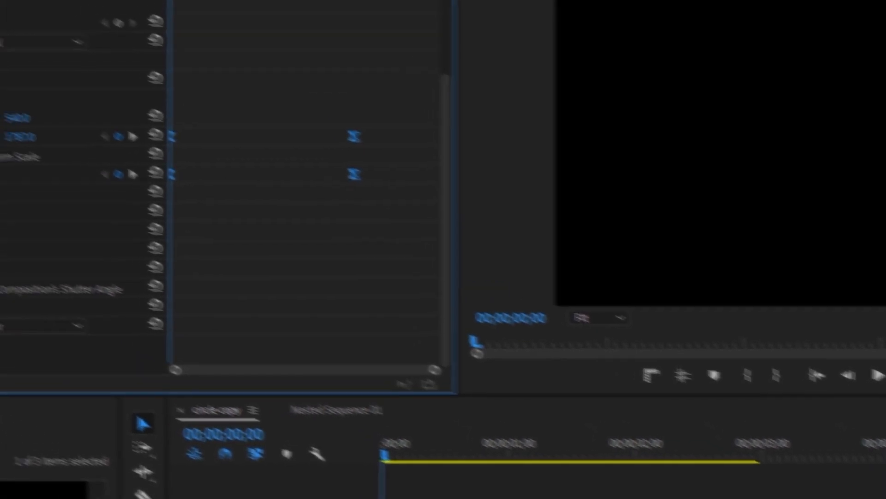
Step: Expand the Position and Scale graphs and lengthen both Scale velocity handles towards the middle of the curve
{"action": "left_click", "coordinate": [24, 279]}
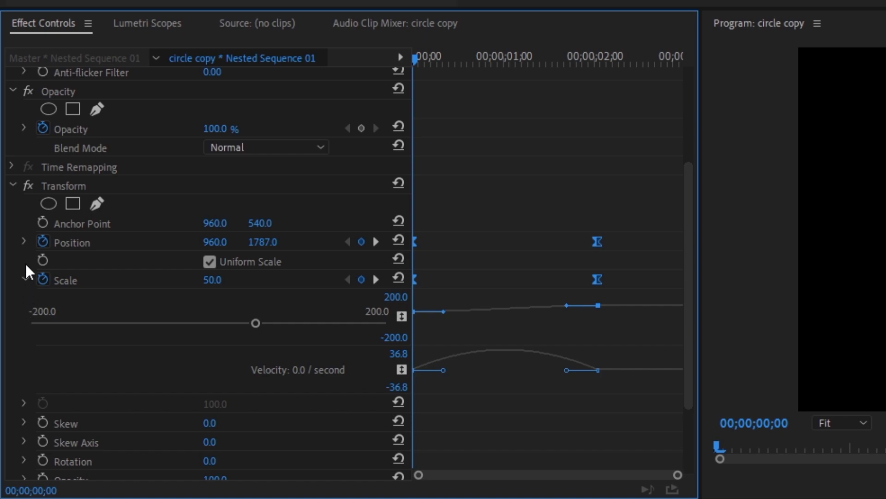
{"action": "left_click", "coordinate": [24, 240]}
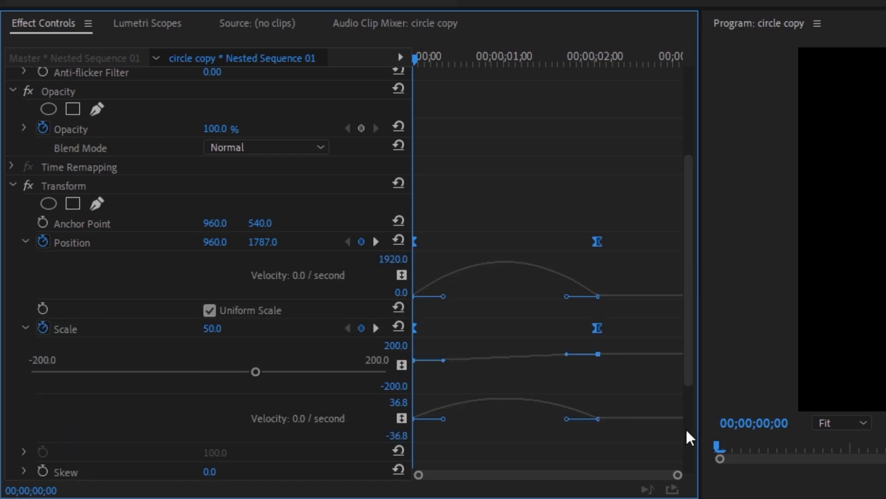
{"action": "left_click_drag", "start_coordinate": [424, 397], "coordinate": [435, 400]}
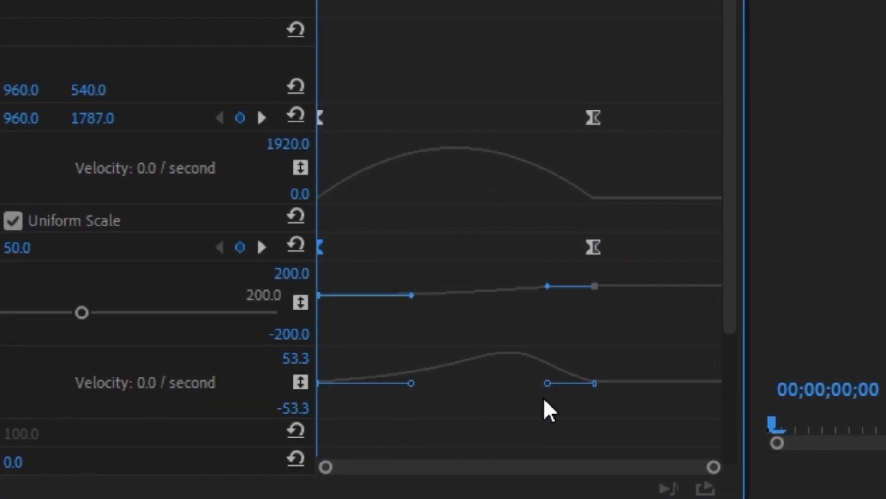
{"action": "left_click_drag", "start_coordinate": [547, 387], "coordinate": [522, 386]}
{"action": "key", "text": "ctrl+z"}
{"action": "left_click_drag", "start_coordinate": [545, 390], "coordinate": [495, 390]}
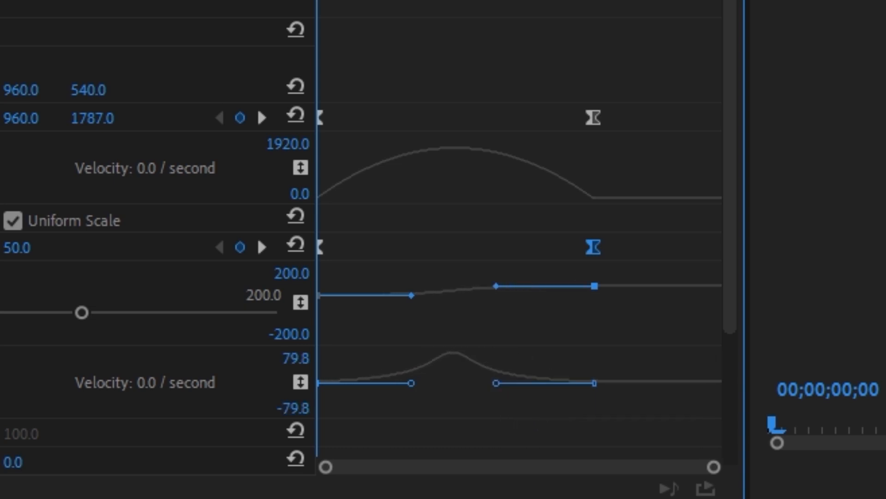
Step: Move the playhead to 00;00;00;21 as a guide and align the first Scale keyframe's velocity handle with it
{"action": "left_click_drag", "start_coordinate": [317, 1], "coordinate": [413, 1]}
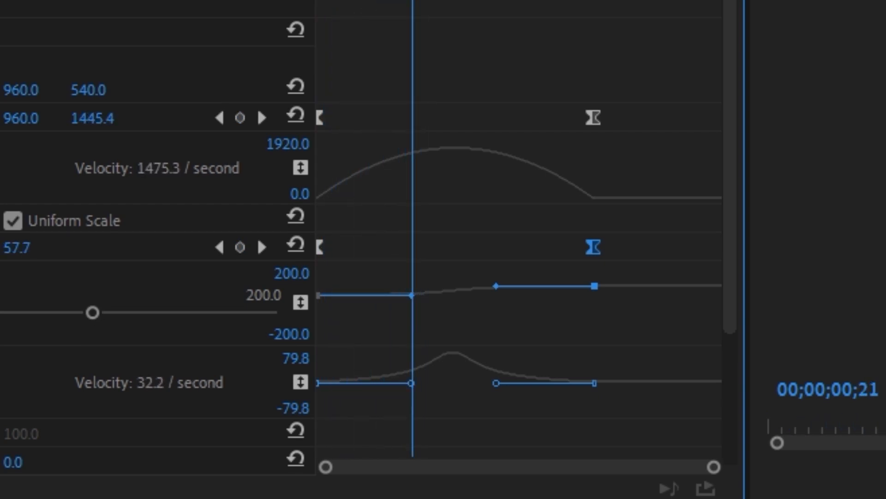
{"action": "left_click", "coordinate": [409, 389]}
{"action": "left_click_drag", "start_coordinate": [409, 388], "coordinate": [410, 395]}
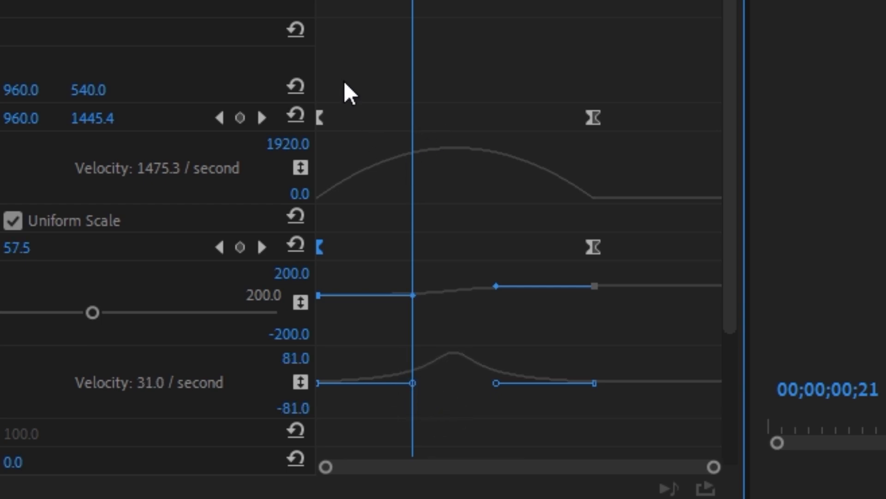
Step: Lengthen the first Position keyframe's velocity handle to align with the playhead at 00;00;00;21
{"action": "left_click", "coordinate": [320, 116]}
{"action": "left_click_drag", "start_coordinate": [364, 202], "coordinate": [416, 220]}
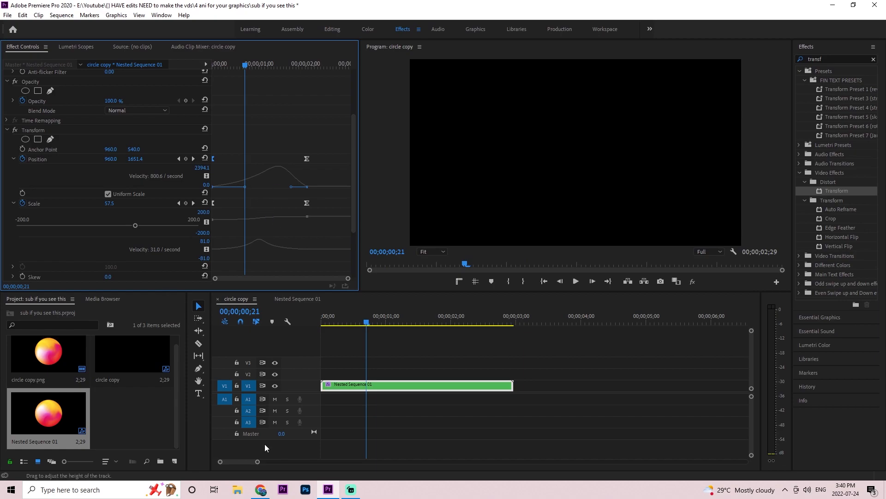
Step: Inside Nested Sequence 01, align the first Rotation keyframe's velocity handle with the playhead, save the project and return to the circle copy sequence
{"action": "double_click", "coordinate": [389, 387]}
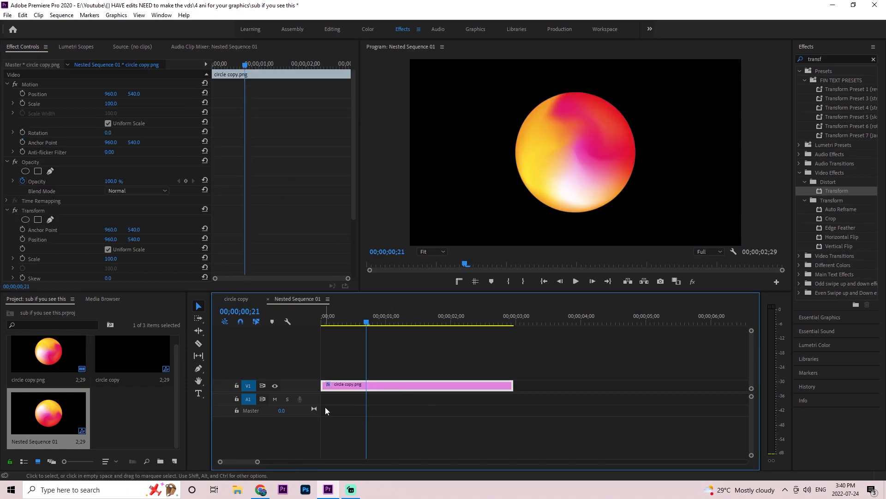
{"action": "scroll", "coordinate": [291, 141], "scroll_direction": "down", "scroll_amount": 3}
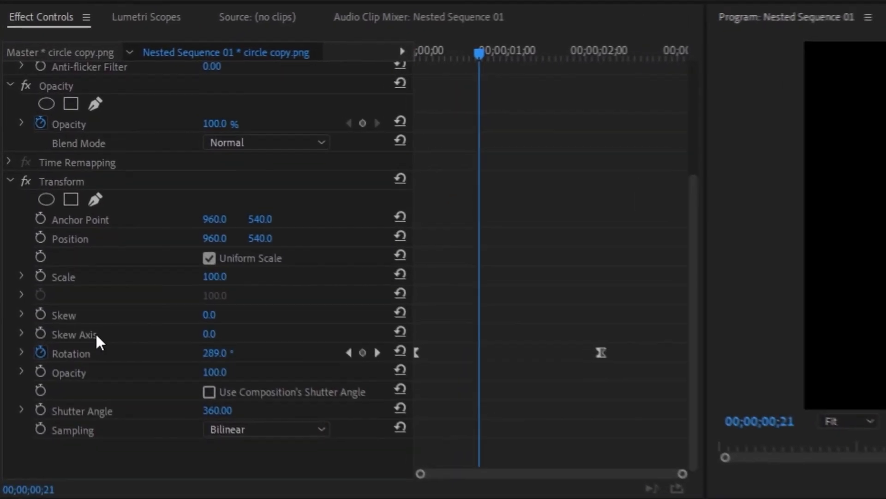
{"action": "left_click", "coordinate": [22, 365]}
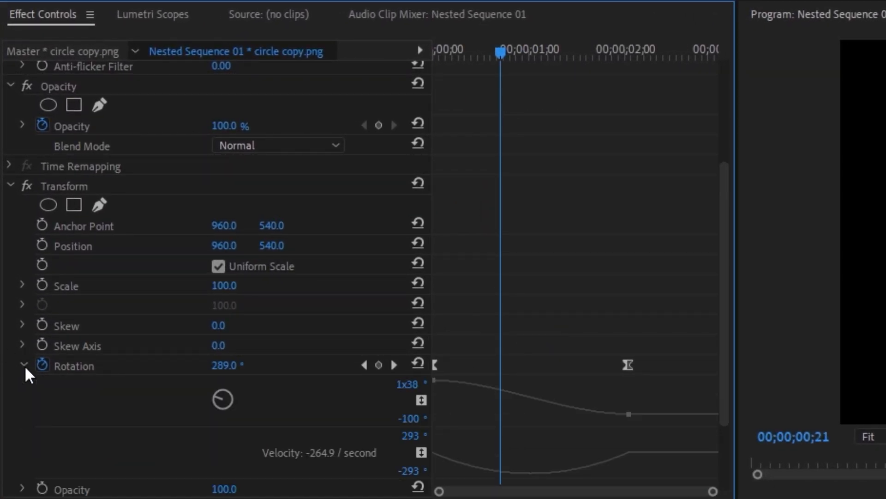
{"action": "scroll", "coordinate": [360, 261], "scroll_direction": "down", "scroll_amount": 3}
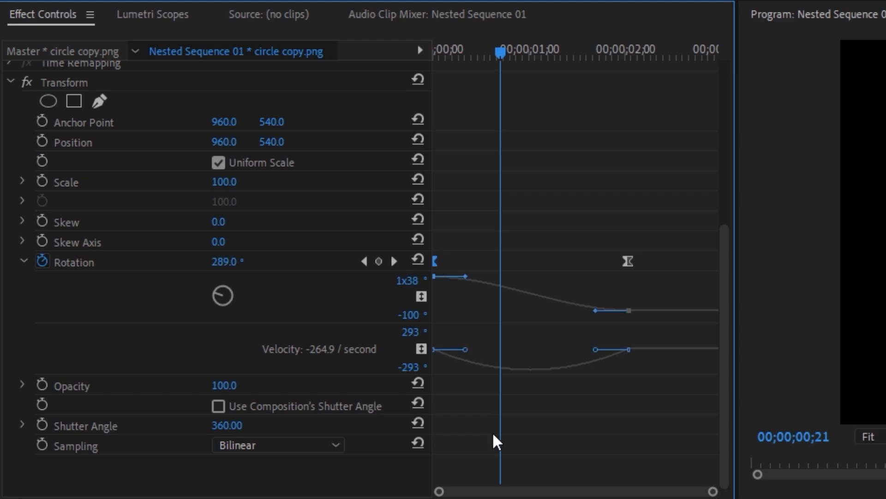
{"action": "left_click_drag", "start_coordinate": [467, 368], "coordinate": [501, 356]}
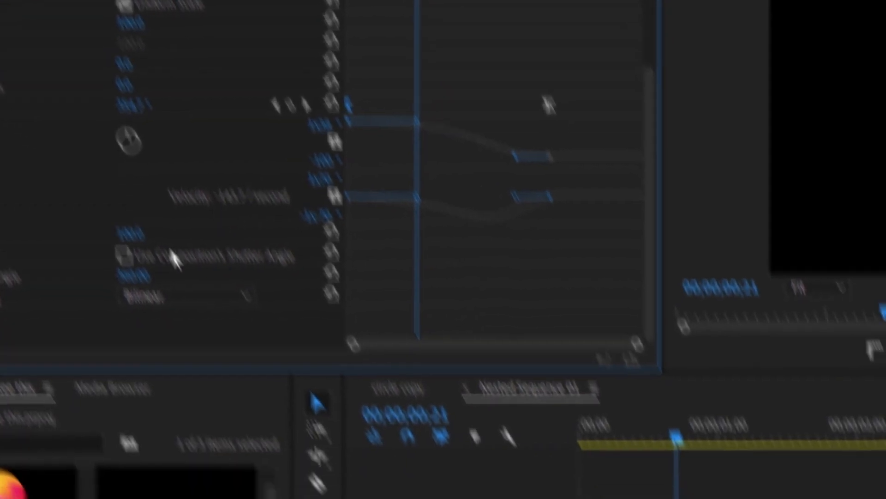
{"action": "key", "text": "ctrl+s"}
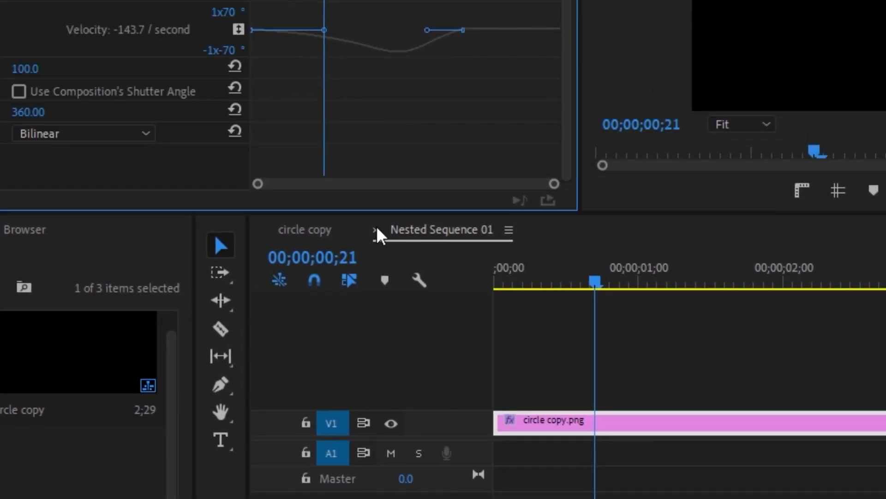
{"action": "left_click", "coordinate": [376, 229]}
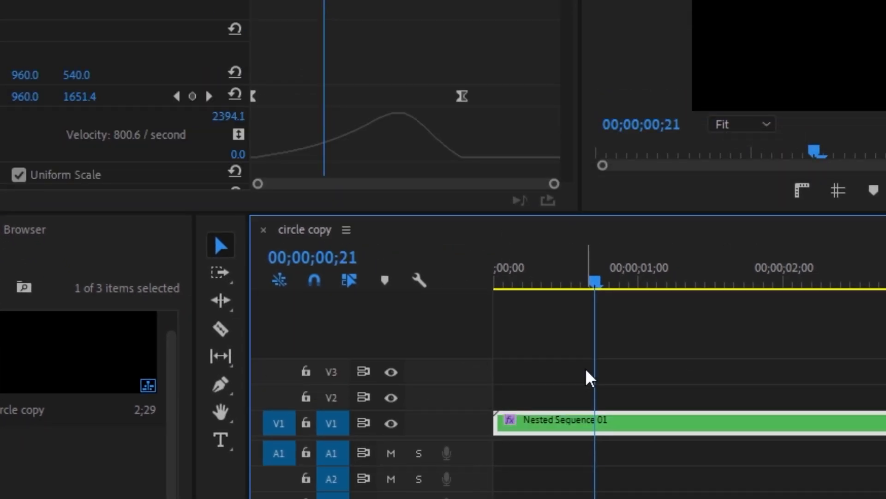
Step: Move the playhead to 00;00;01;10 and align the velocity handles of the last Scale and Position keyframes with it
{"action": "scroll", "coordinate": [472, 82], "scroll_direction": "down", "scroll_amount": 5}
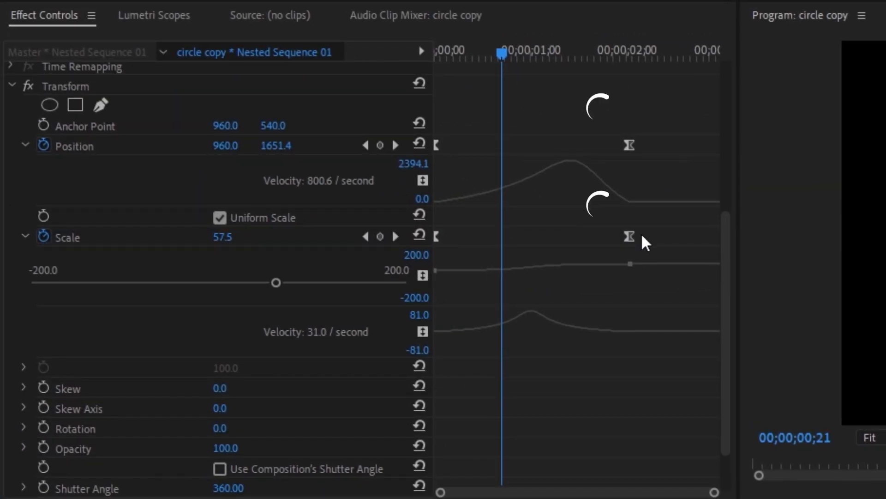
{"action": "left_click", "coordinate": [627, 236]}
{"action": "mouse_move", "coordinate": [560, 50]}
{"action": "left_mouse_down"}
{"action": "mouse_move", "coordinate": [527, 52]}
{"action": "mouse_move", "coordinate": [568, 62]}
{"action": "mouse_move", "coordinate": [559, 64]}
{"action": "left_mouse_up"}
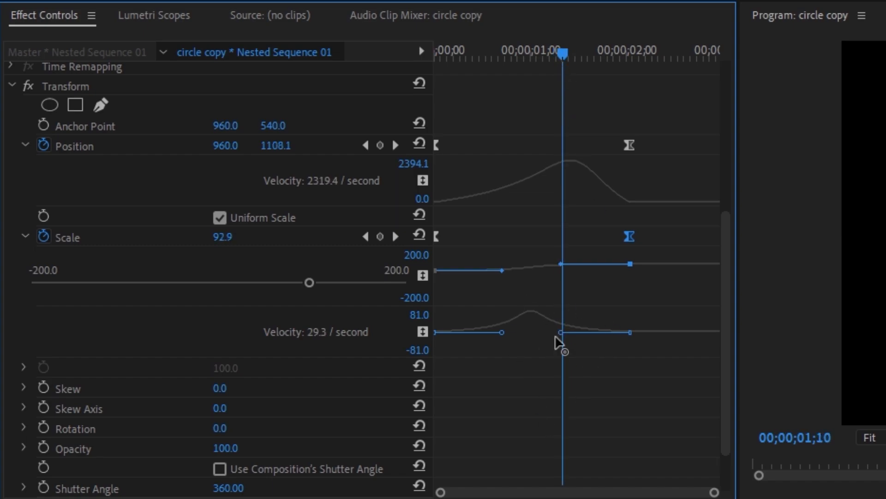
{"action": "left_click_drag", "start_coordinate": [555, 337], "coordinate": [557, 337]}
{"action": "left_click", "coordinate": [630, 144]}
{"action": "left_click_drag", "start_coordinate": [599, 206], "coordinate": [569, 234]}
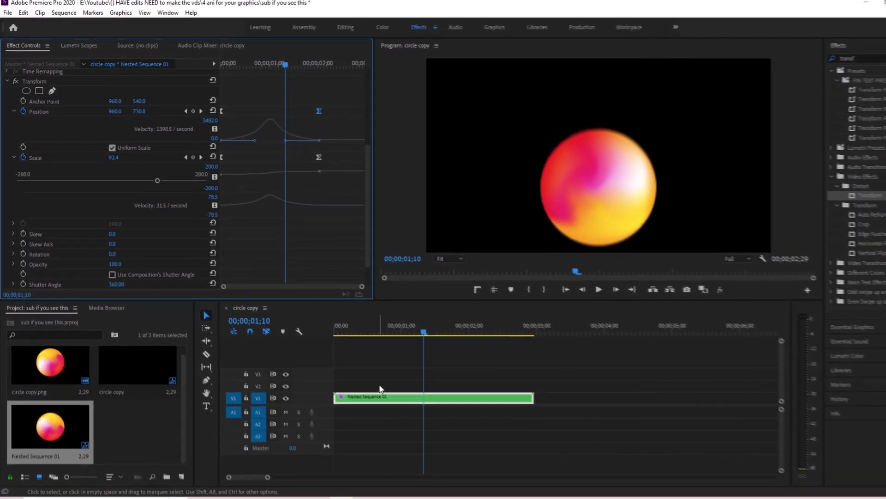
Step: Inside Nested Sequence 01, align the last Rotation keyframe's velocity handle with the playhead at 00;00;01;10, then close the nested sequence
{"action": "double_click", "coordinate": [375, 386]}
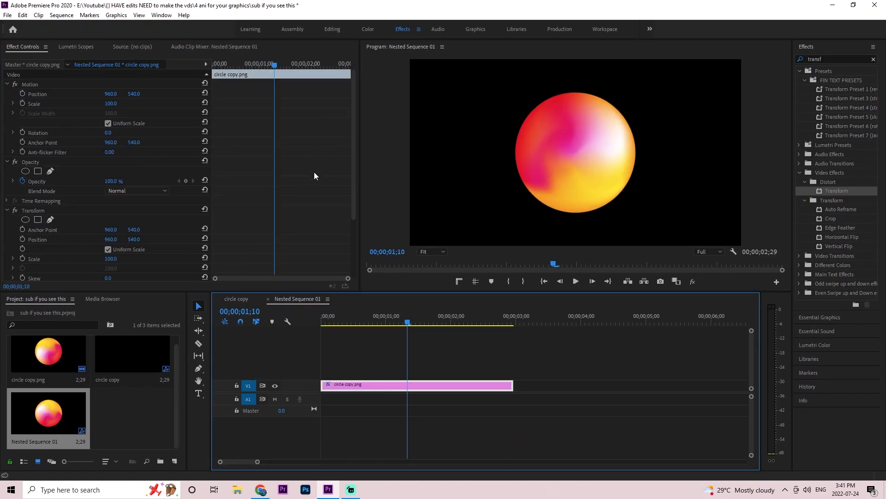
{"action": "scroll", "coordinate": [311, 173], "scroll_direction": "down", "scroll_amount": 3}
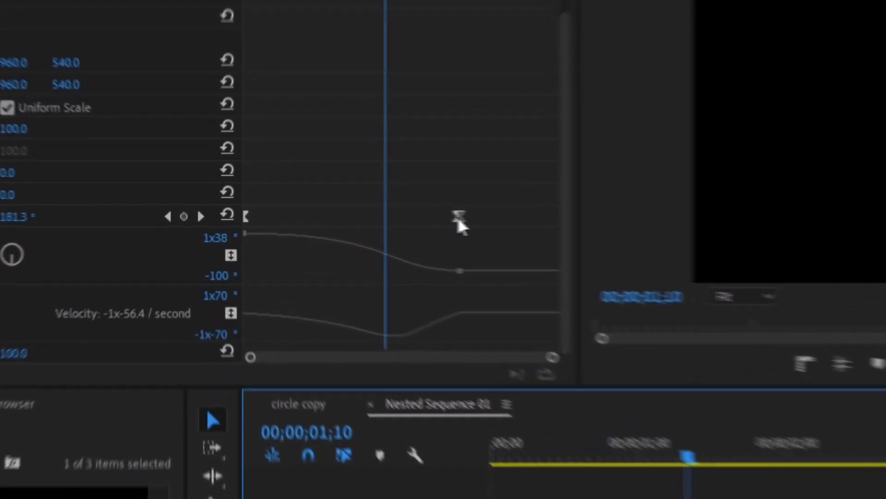
{"action": "left_click", "coordinate": [459, 217]}
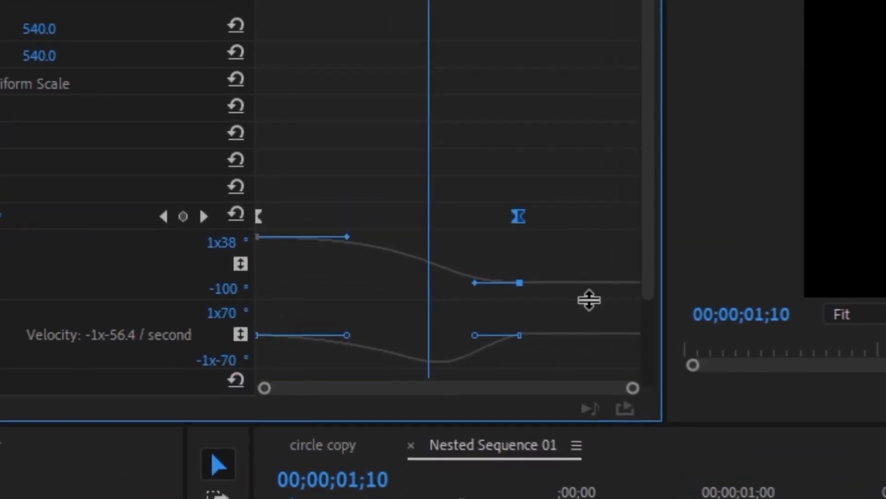
{"action": "left_click_drag", "start_coordinate": [478, 344], "coordinate": [433, 345]}
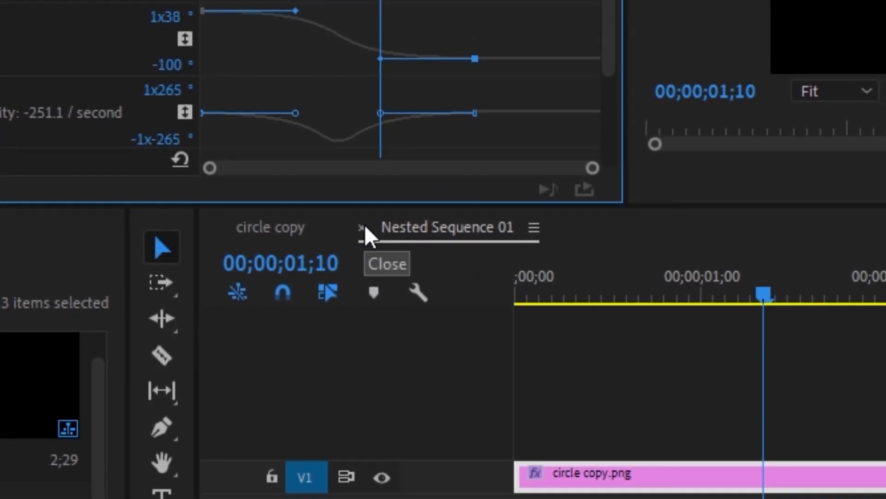
{"action": "left_click", "coordinate": [362, 227]}
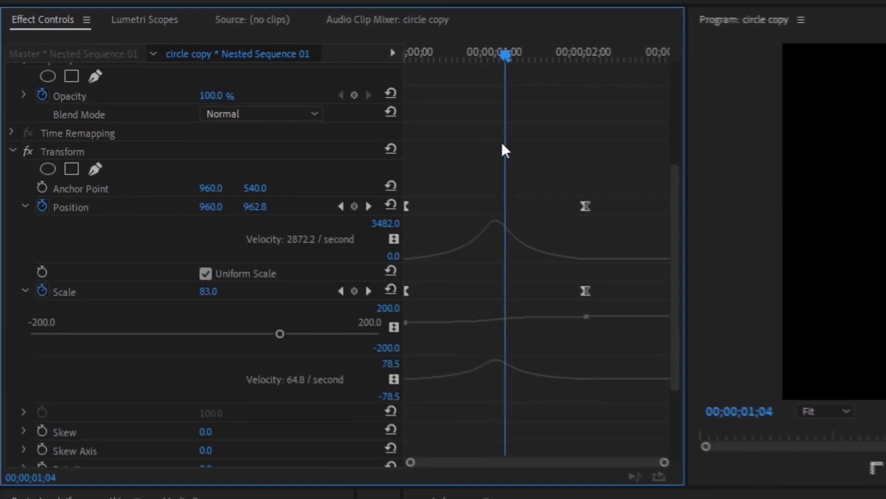
Step: Set the Transform Scale keyframe at the first frame to 25 and play back the animation
{"action": "left_click_drag", "start_coordinate": [506, 55], "coordinate": [259, 76]}
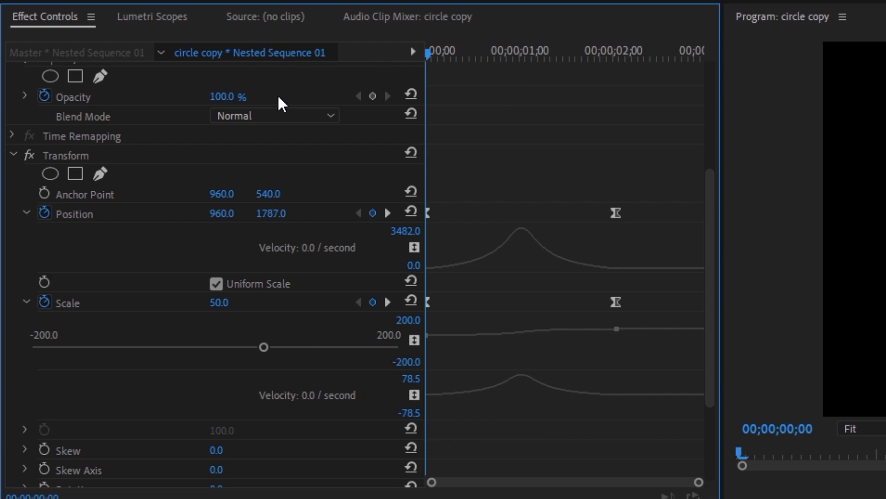
{"action": "left_click", "coordinate": [220, 305]}
{"action": "type", "text": "25"}
{"action": "key", "text": "Return"}
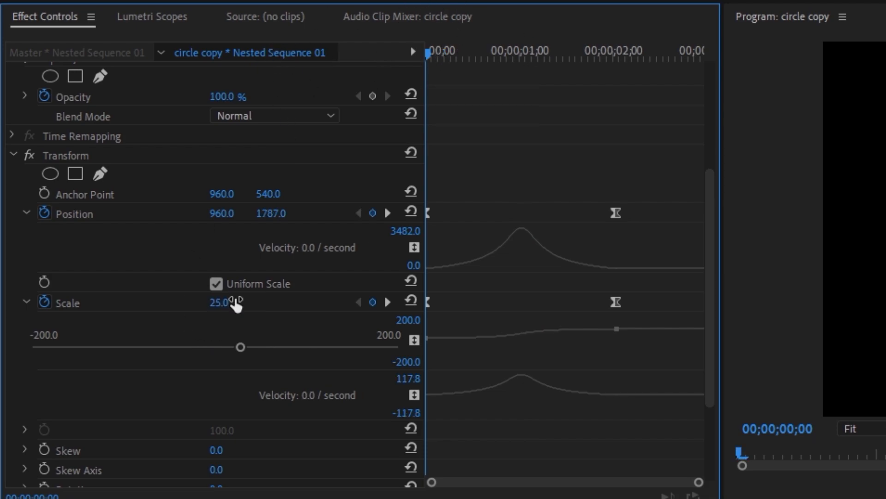
{"action": "key", "text": "space"}
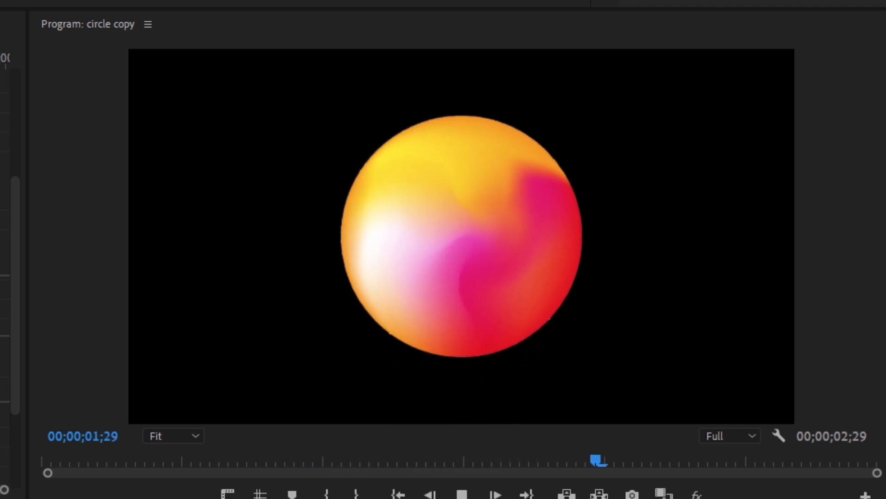
{"action": "key", "text": "Home"}
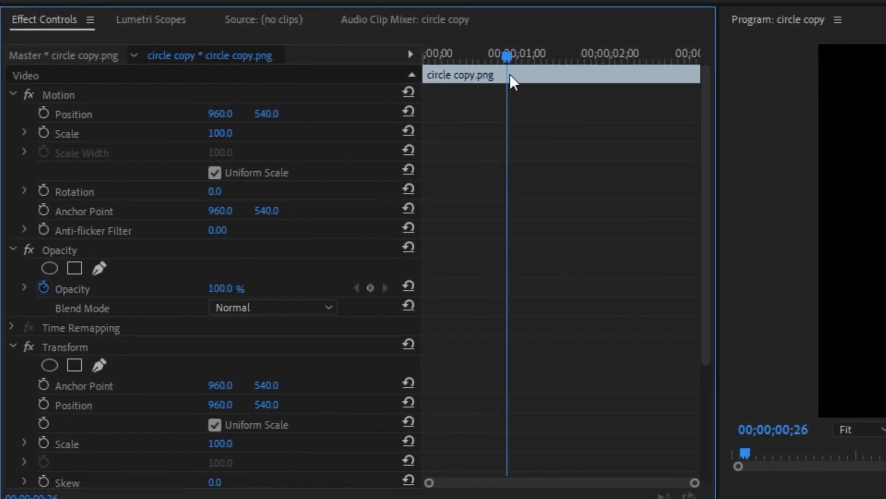
Step: Keyframe the circle copy.png clip's Transform Rotation with 0 at 00;00;01;08 and 1x25.0° at the first frame
{"action": "left_click_drag", "start_coordinate": [510, 74], "coordinate": [542, 76]}
{"action": "scroll", "coordinate": [600, 203], "scroll_direction": "down", "scroll_amount": 4}
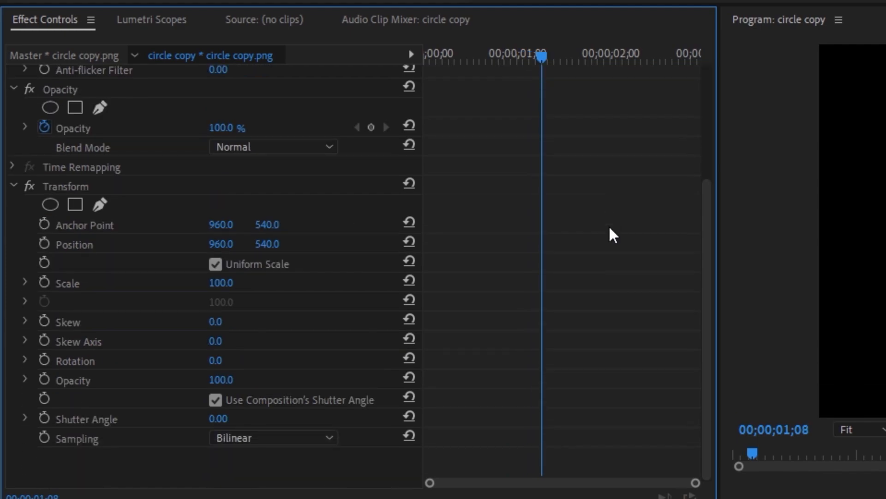
{"action": "left_click", "coordinate": [45, 360]}
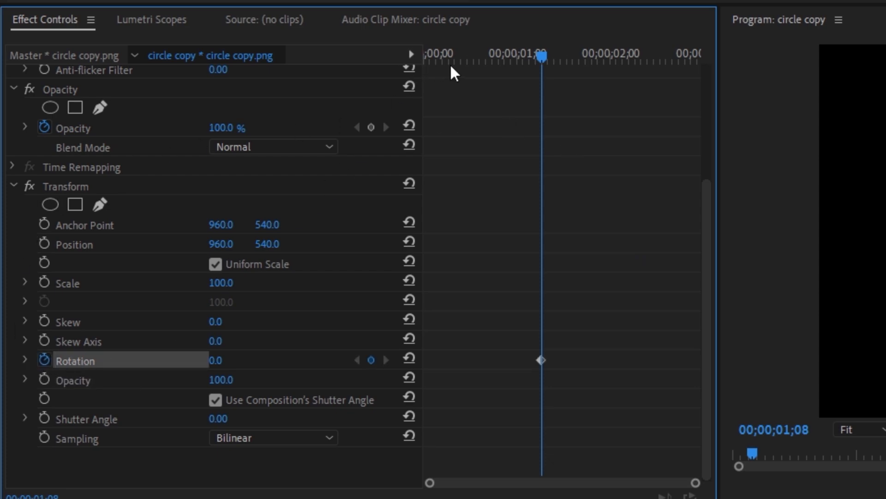
{"action": "left_click_drag", "start_coordinate": [541, 55], "coordinate": [383, 73]}
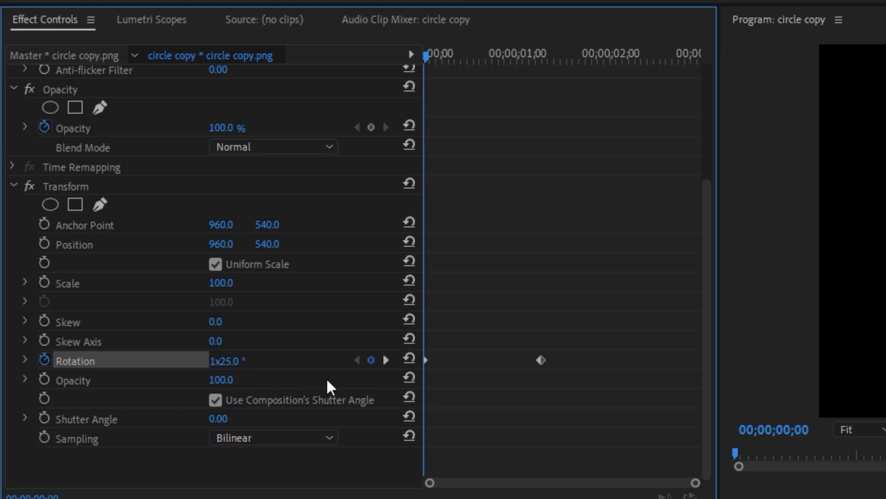
Step: Apply Ease In and Ease Out to both Rotation keyframes and play back the rotation
{"action": "left_click_drag", "start_coordinate": [622, 392], "coordinate": [194, 298]}
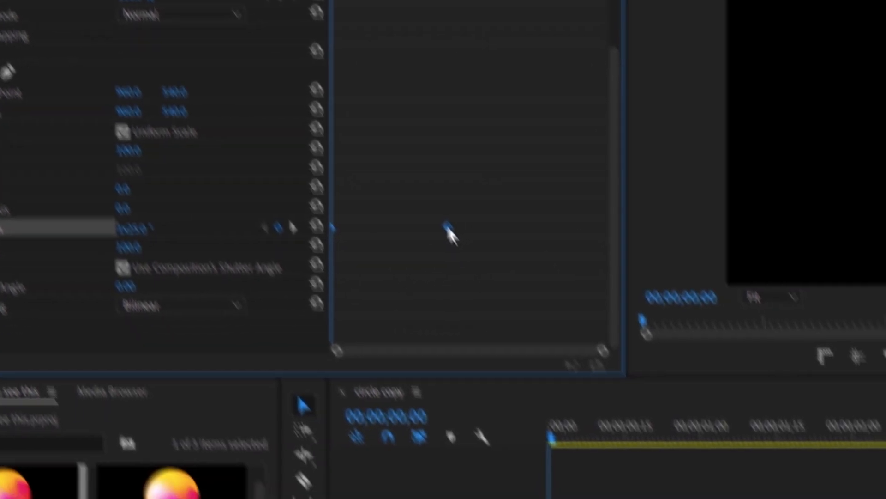
{"action": "right_click", "coordinate": [452, 233]}
{"action": "left_click", "coordinate": [528, 498]}
{"action": "right_click", "coordinate": [454, 233]}
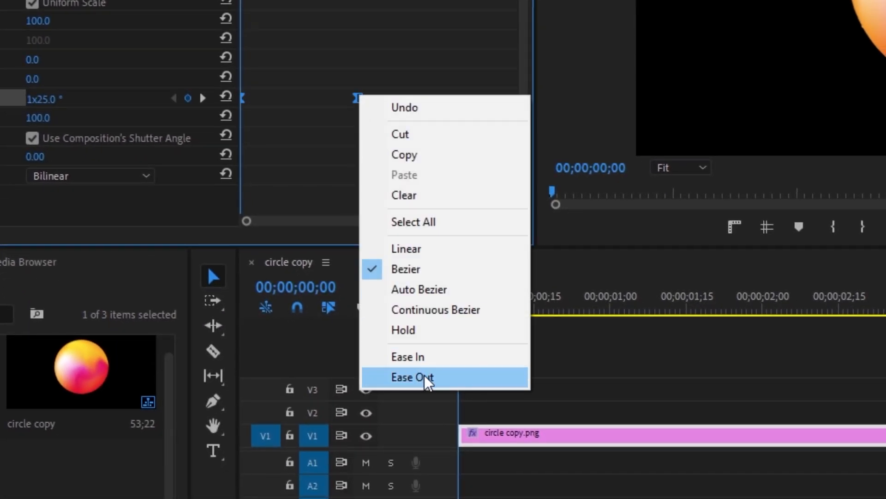
{"action": "left_click", "coordinate": [424, 375]}
{"action": "key", "text": "space"}
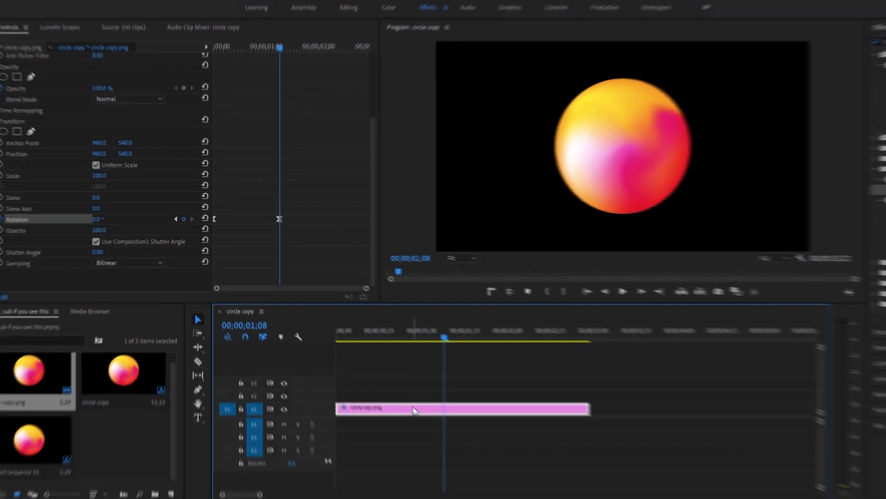
Step: Nest the circle copy.png clip, keeping the default nested sequence name
{"action": "right_click", "coordinate": [338, 383]}
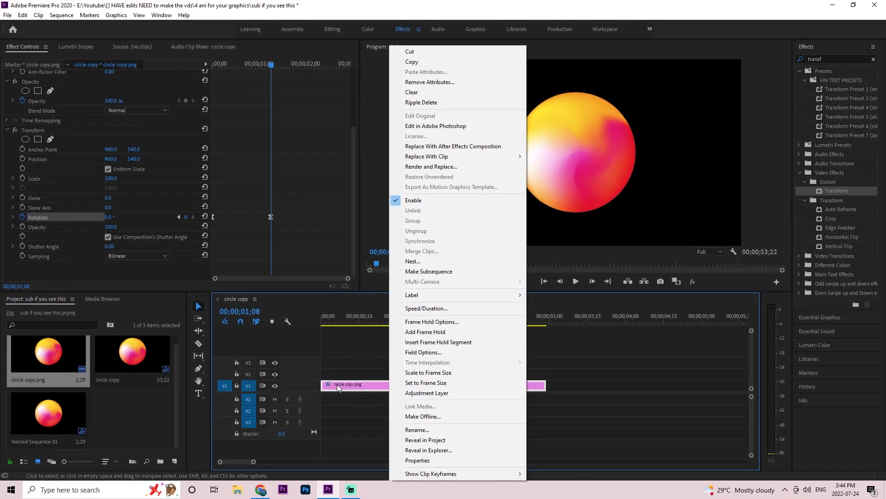
{"action": "left_click", "coordinate": [467, 259]}
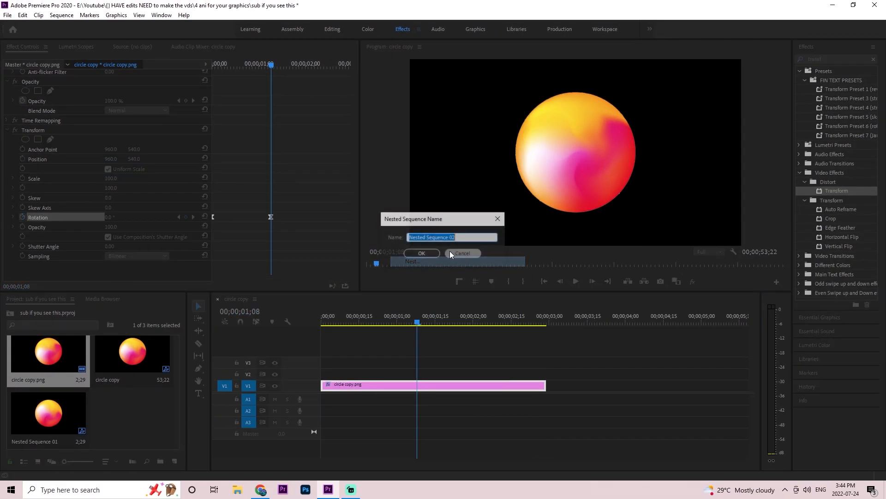
{"action": "left_click", "coordinate": [420, 254]}
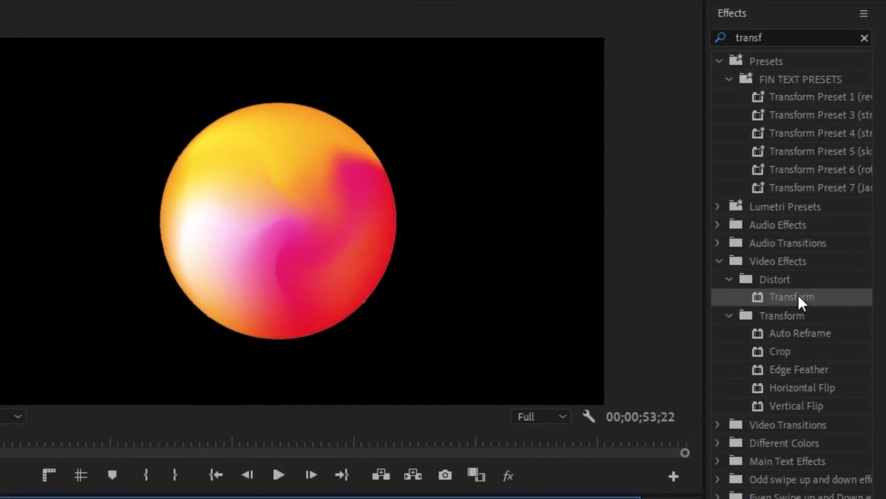
Step: Apply the Transform effect to the nested clip, disable Use Composition's Shutter Angle and set Shutter Angle to 360
{"action": "left_click", "coordinate": [797, 294]}
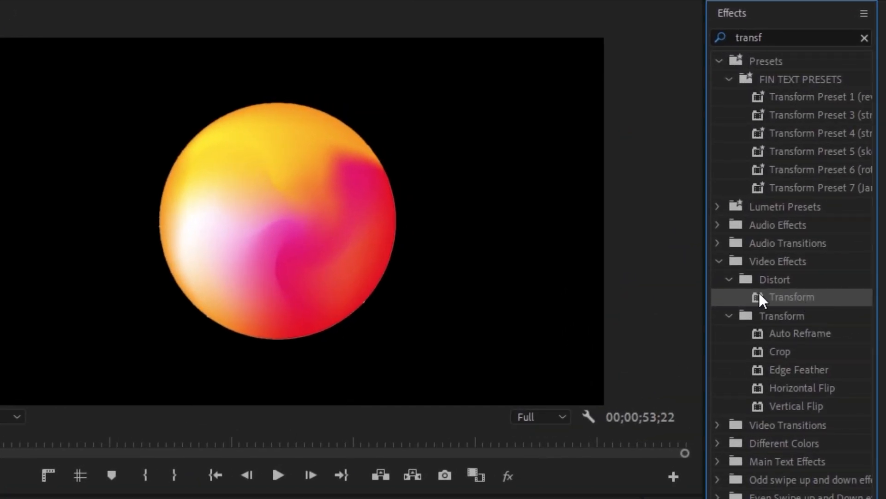
{"action": "left_click_drag", "start_coordinate": [785, 292], "coordinate": [192, 291]}
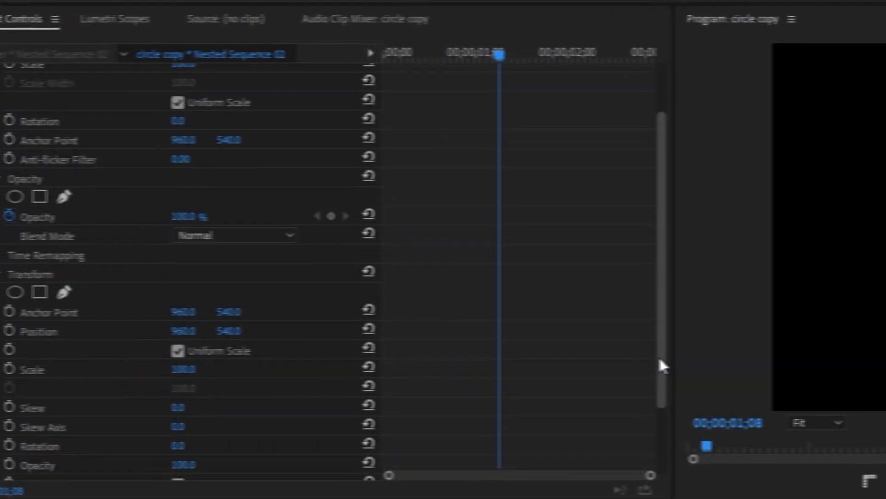
{"action": "left_click_drag", "start_coordinate": [662, 364], "coordinate": [659, 415]}
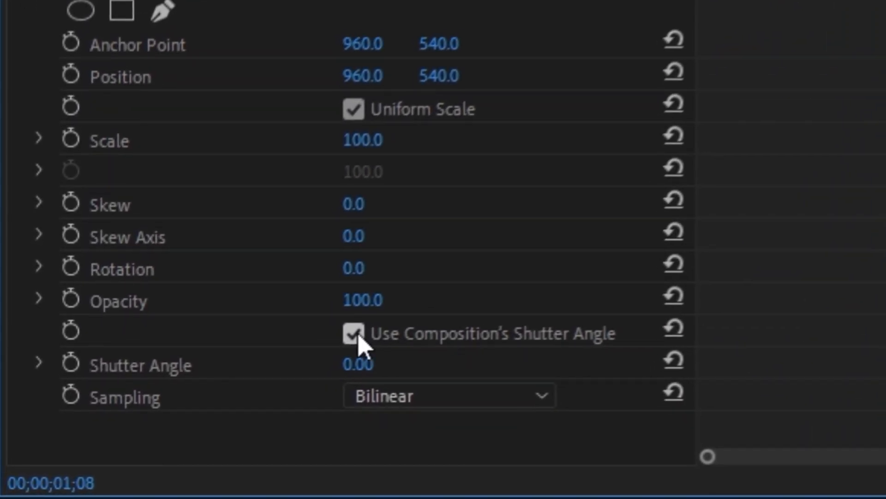
{"action": "left_click", "coordinate": [354, 333]}
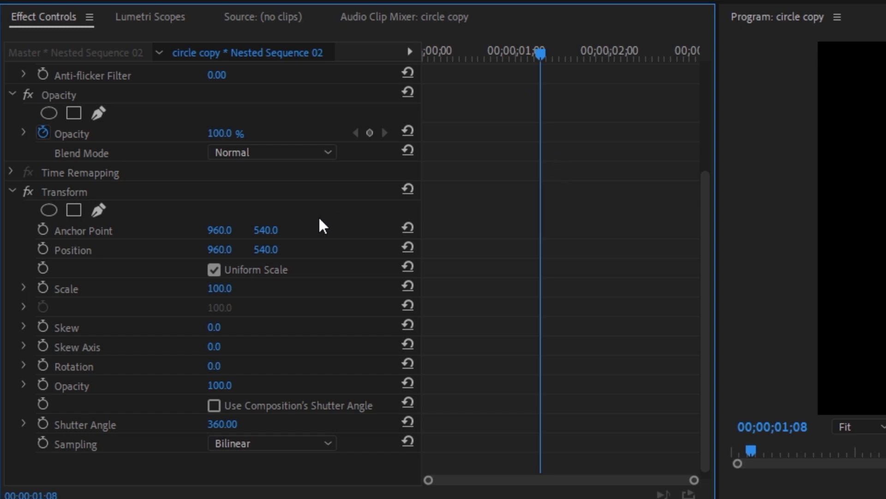
Step: Keyframe the nested clip's Transform Scale with 100 at 00;00;01;08 and 0.1 at the first frame
{"action": "left_click", "coordinate": [42, 288]}
{"action": "left_click_drag", "start_coordinate": [541, 52], "coordinate": [273, 63]}
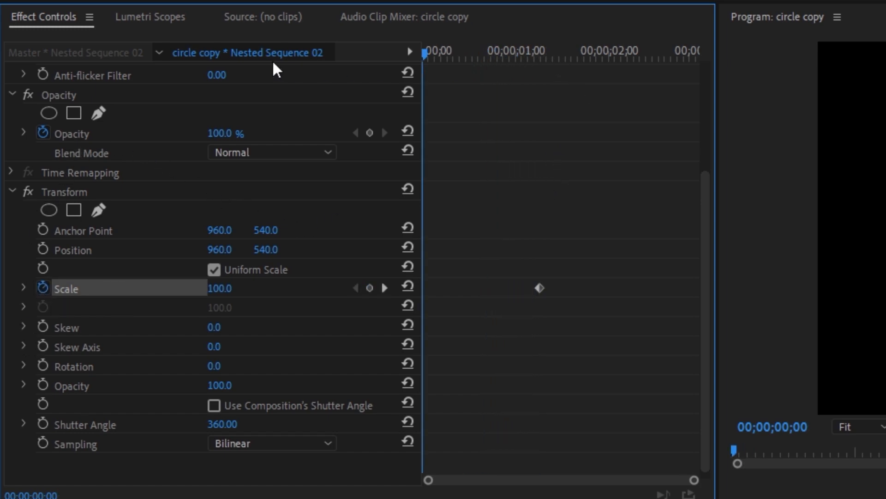
{"action": "left_click", "coordinate": [233, 284]}
{"action": "type", "text": "0.1"}
{"action": "key", "text": "Return"}
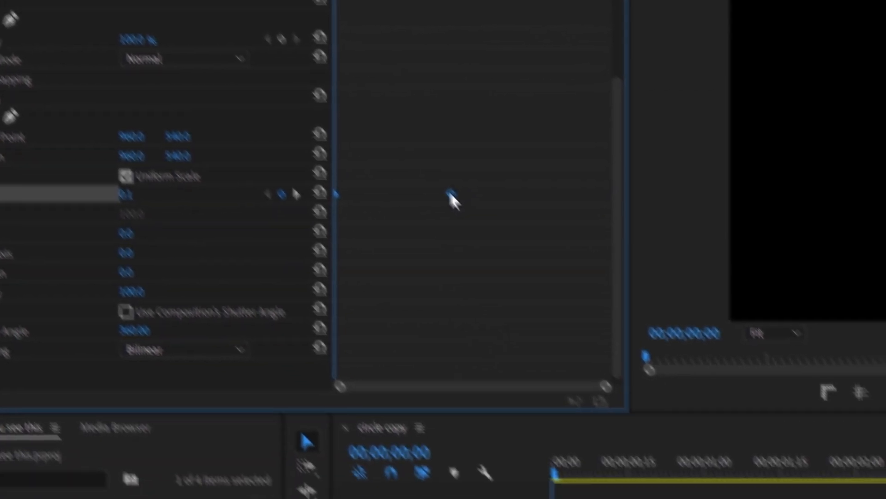
Step: Apply Ease In and Ease Out to both Transform Scale keyframes of the nested clip
{"action": "right_click", "coordinate": [450, 194]}
{"action": "left_click", "coordinate": [481, 453]}
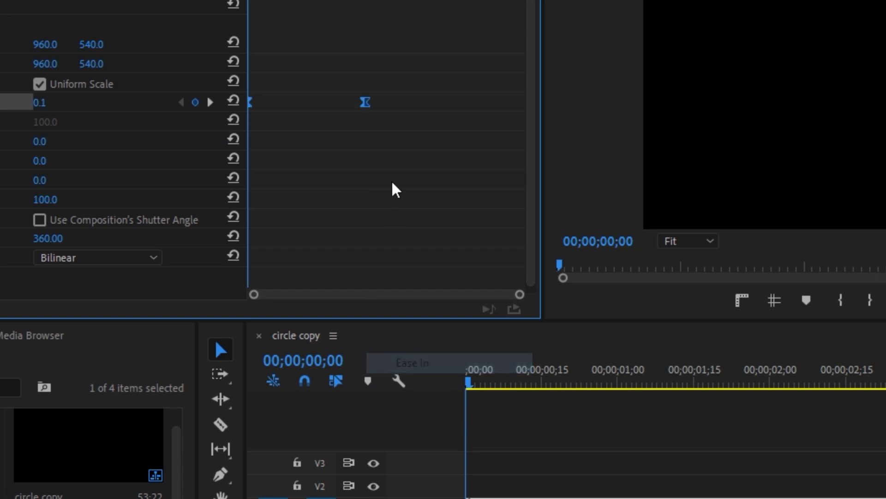
{"action": "right_click", "coordinate": [369, 103]}
{"action": "left_click", "coordinate": [431, 382]}
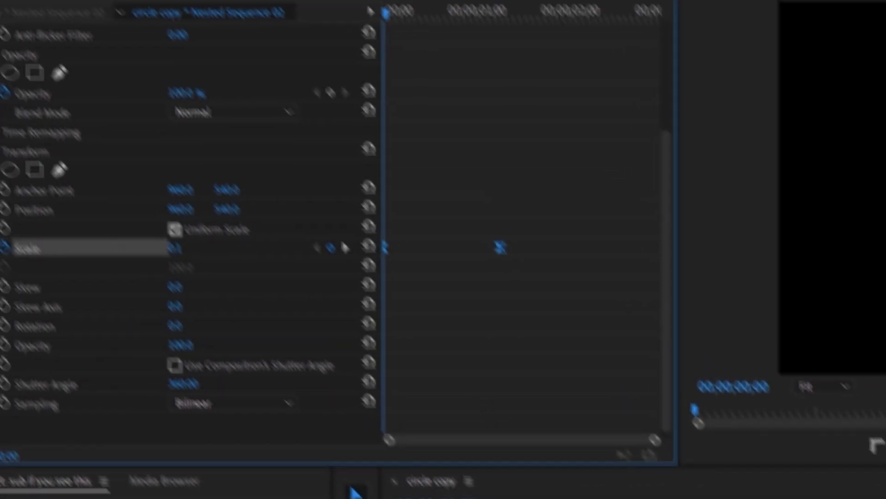
Step: Lengthen both handles of the Scale velocity graph toward the middle so the curve forms a steep central peak
{"action": "left_click", "coordinate": [21, 293]}
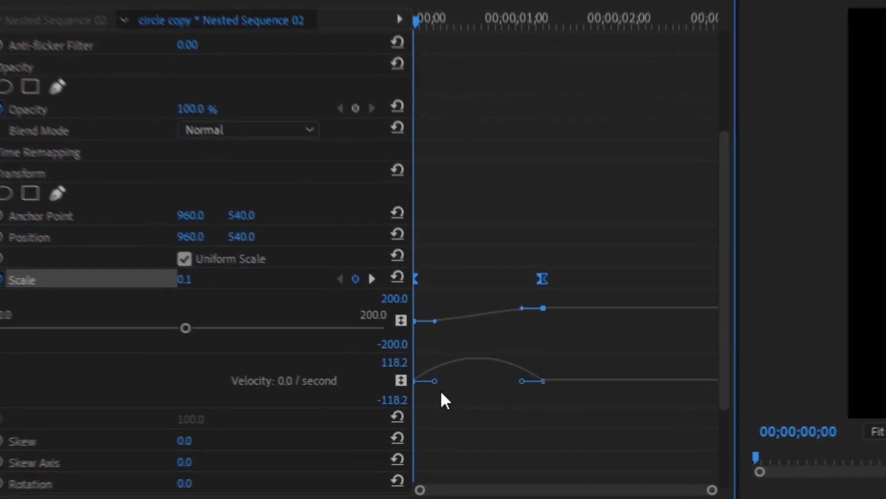
{"action": "left_click_drag", "start_coordinate": [412, 367], "coordinate": [427, 367]}
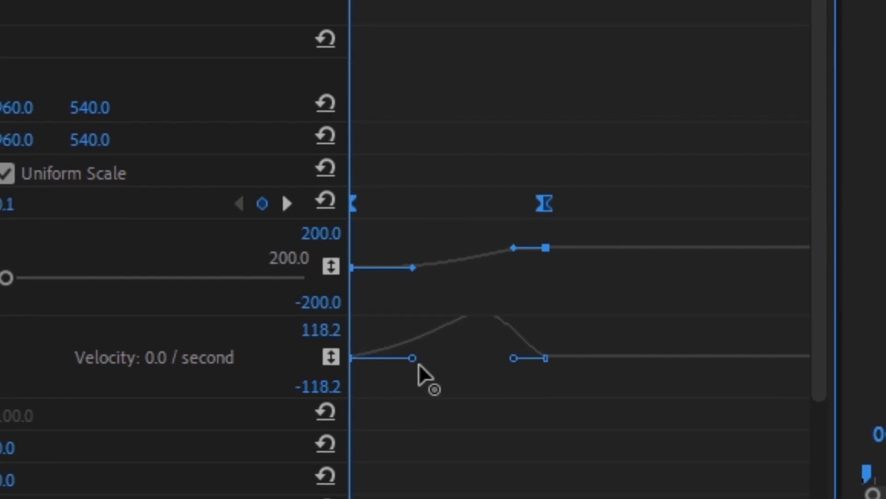
{"action": "left_click_drag", "start_coordinate": [512, 367], "coordinate": [474, 359]}
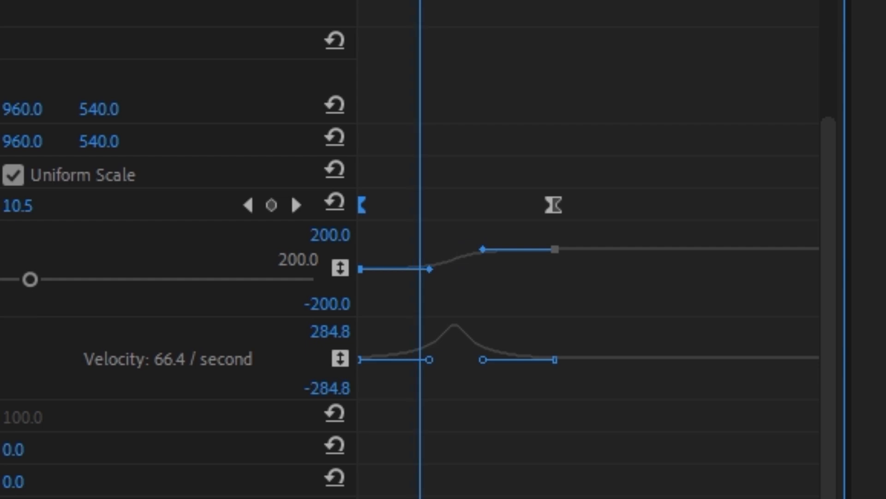
{"action": "left_click_drag", "start_coordinate": [426, 364], "coordinate": [428, 364]}
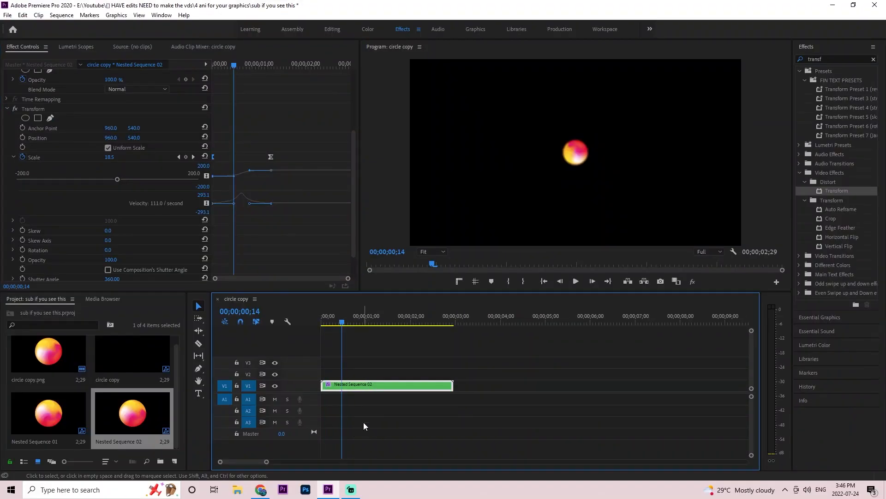
Step: Open Nested Sequence 02 and extend the first Rotation keyframe's velocity handle to the playhead at 00;00;00;14
{"action": "double_click", "coordinate": [371, 388]}
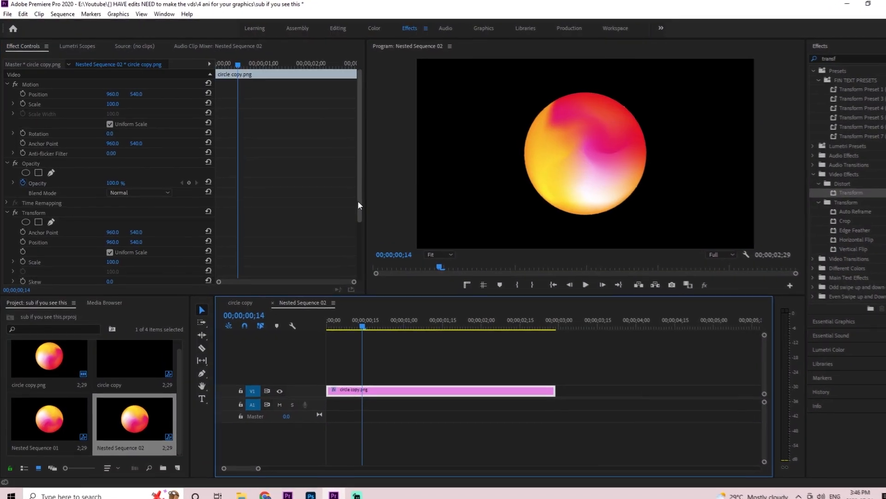
{"action": "scroll", "coordinate": [355, 231], "scroll_direction": "down", "scroll_amount": 2}
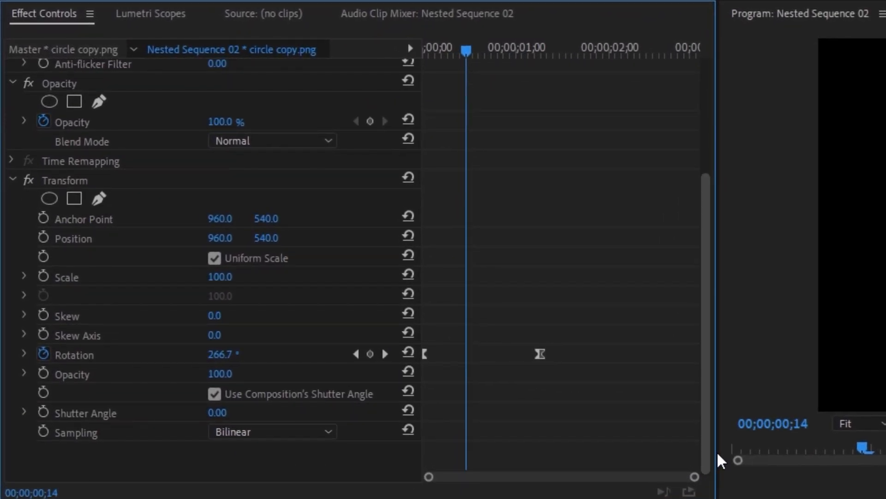
{"action": "left_click", "coordinate": [24, 353]}
{"action": "scroll", "coordinate": [29, 351], "scroll_direction": "down", "scroll_amount": 2}
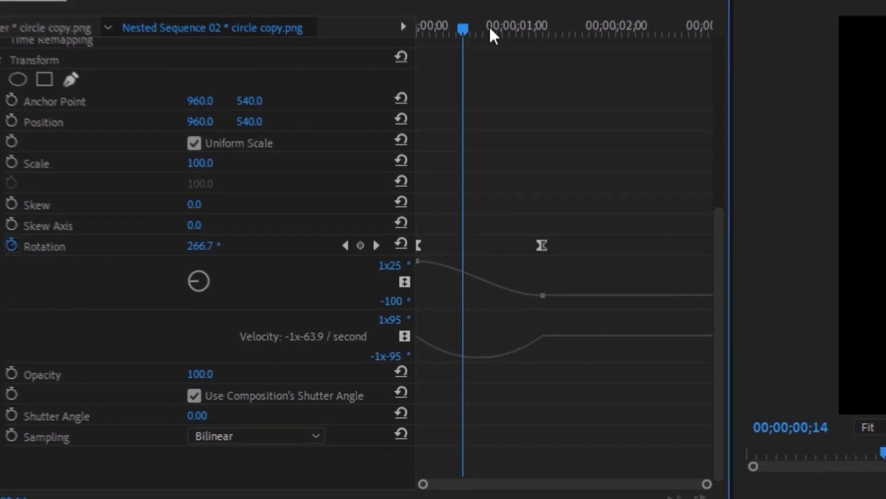
{"action": "left_click", "coordinate": [419, 246]}
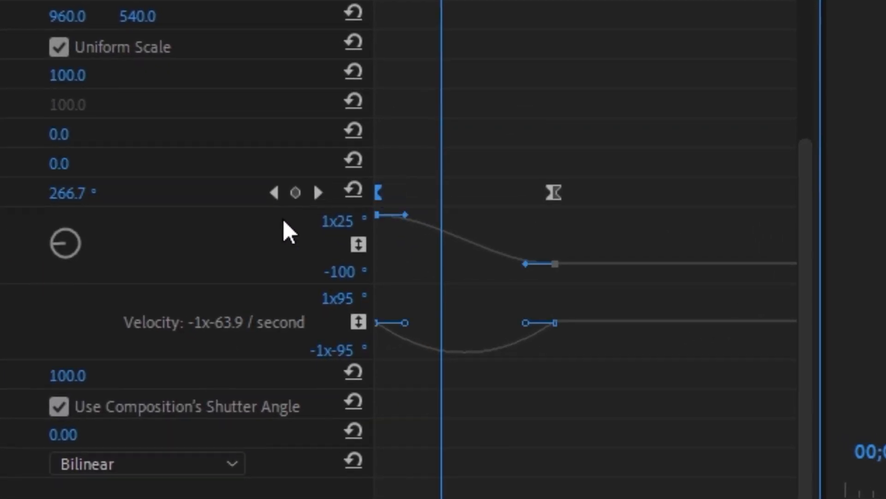
{"action": "left_click_drag", "start_coordinate": [410, 328], "coordinate": [446, 328]}
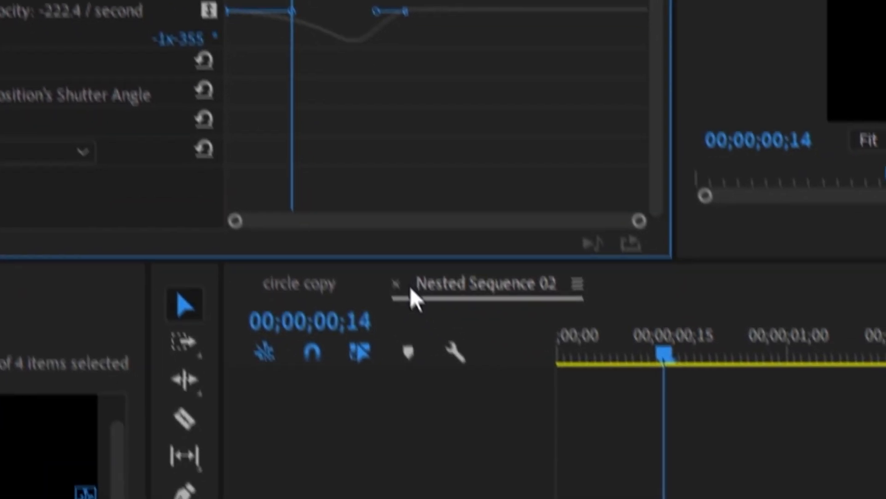
Step: Mark the end Scale handle's time at 00;00;00;24 in circle copy, extend Nested Sequence 02's last Rotation velocity handle to it, and play back
{"action": "left_click", "coordinate": [366, 227]}
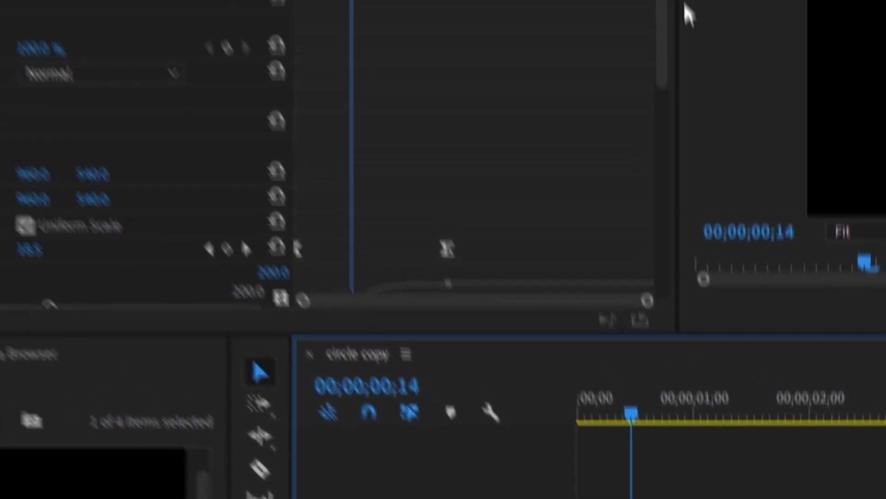
{"action": "left_click_drag", "start_coordinate": [697, 353], "coordinate": [699, 383]}
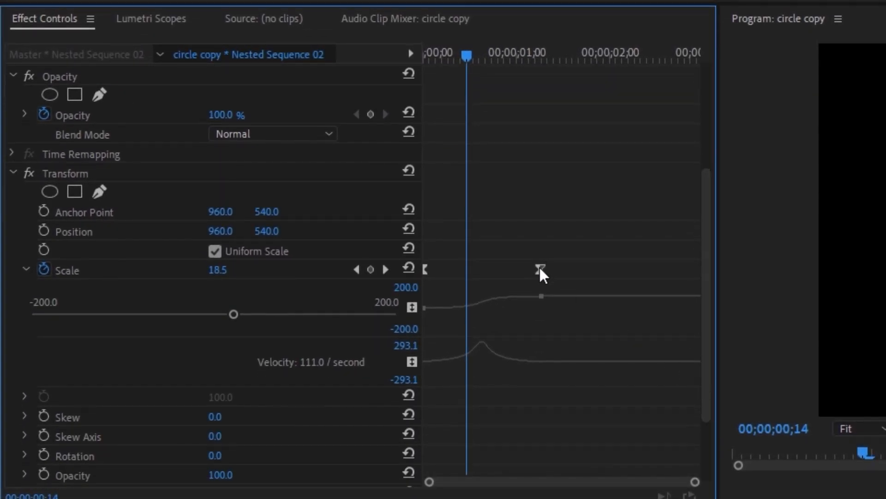
{"action": "left_click", "coordinate": [540, 269]}
{"action": "left_click_drag", "start_coordinate": [457, 53], "coordinate": [495, 63]}
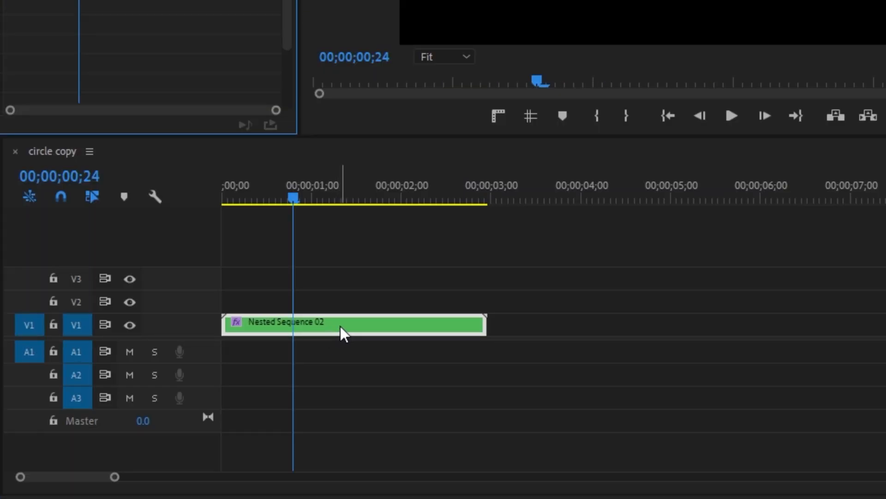
{"action": "double_click", "coordinate": [339, 326]}
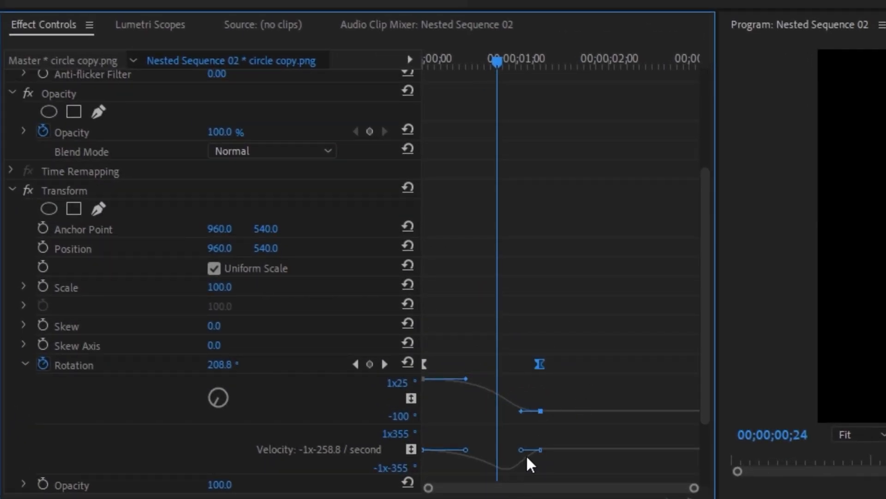
{"action": "left_click_drag", "start_coordinate": [520, 455], "coordinate": [498, 455]}
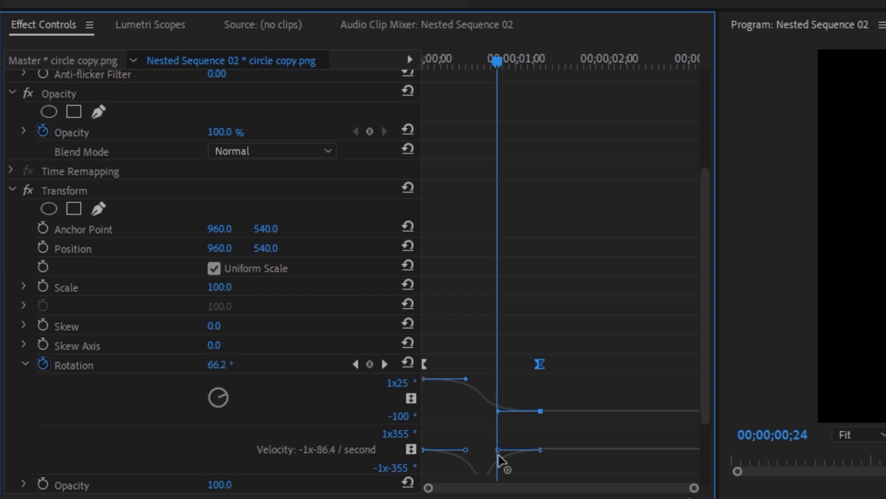
{"action": "key", "text": "space"}
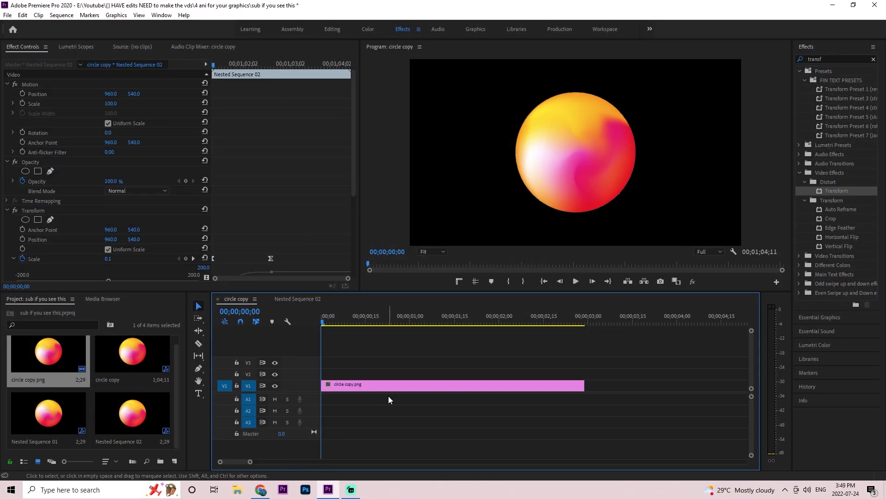
Step: Apply the Transform effect to the circle copy.png clip, disable Use Composition's Shutter Angle and set Shutter Angle to 360, with the playhead at 00;00;02;00
{"action": "left_click", "coordinate": [405, 387]}
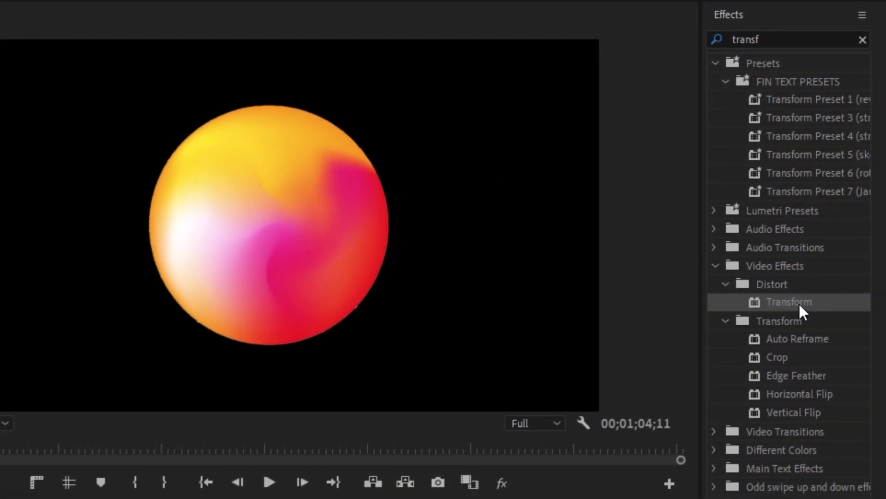
{"action": "double_click", "coordinate": [826, 233]}
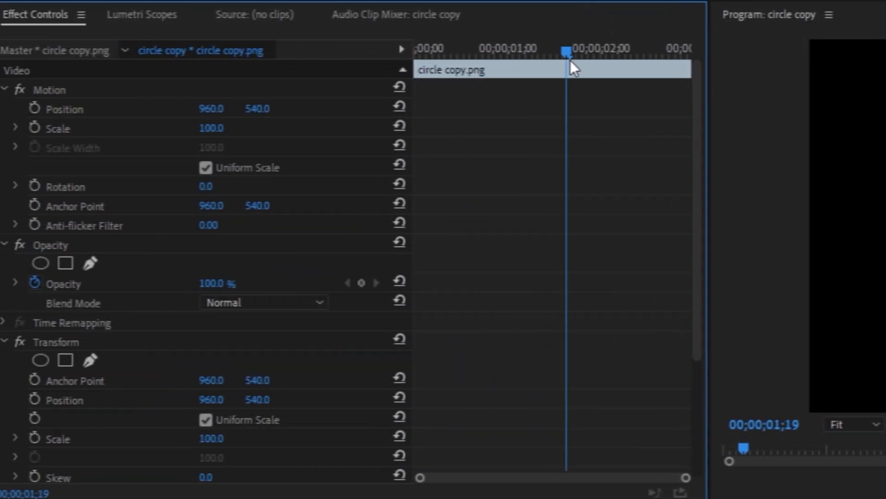
{"action": "left_click_drag", "start_coordinate": [569, 60], "coordinate": [609, 67]}
{"action": "scroll", "coordinate": [508, 202], "scroll_direction": "down", "scroll_amount": 8}
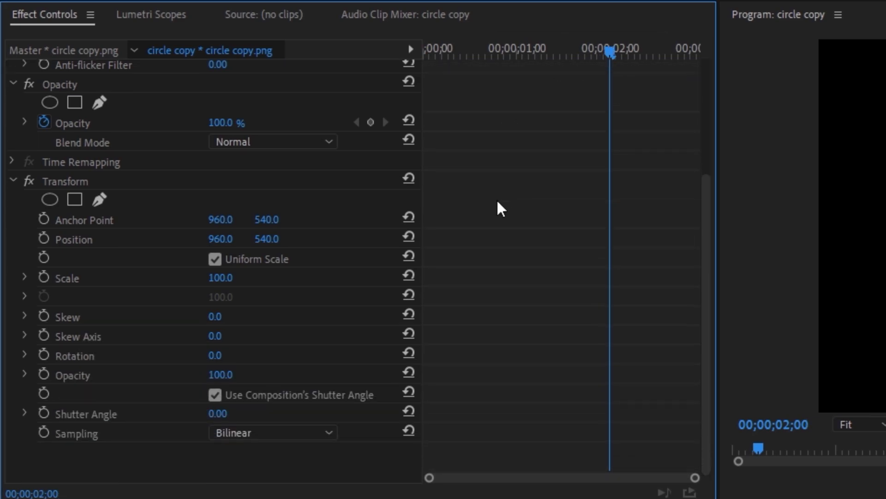
{"action": "left_click", "coordinate": [214, 395]}
{"action": "left_click_drag", "start_coordinate": [217, 413], "coordinate": [258, 413]}
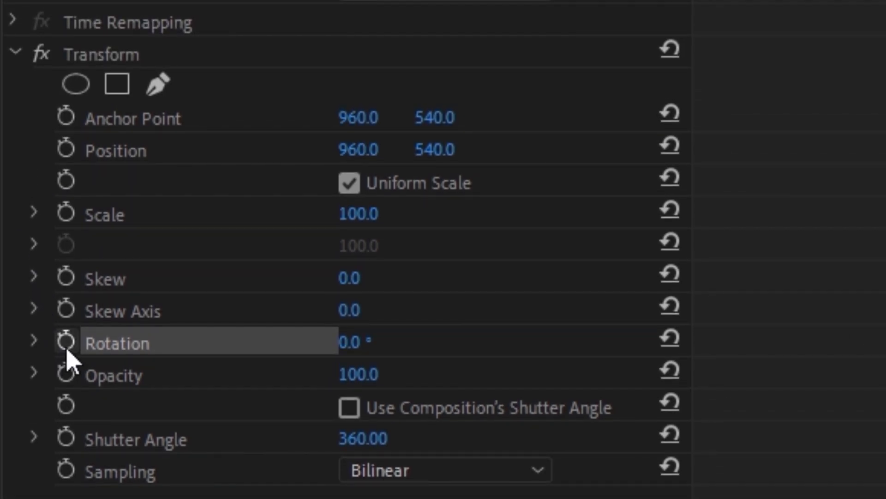
Step: Keyframe Transform Position and Rotation at their defaults at 00;00;02;00, and with vertical Position 465 and Rotation 106° at 00;00;01;11
{"action": "left_click", "coordinate": [66, 148]}
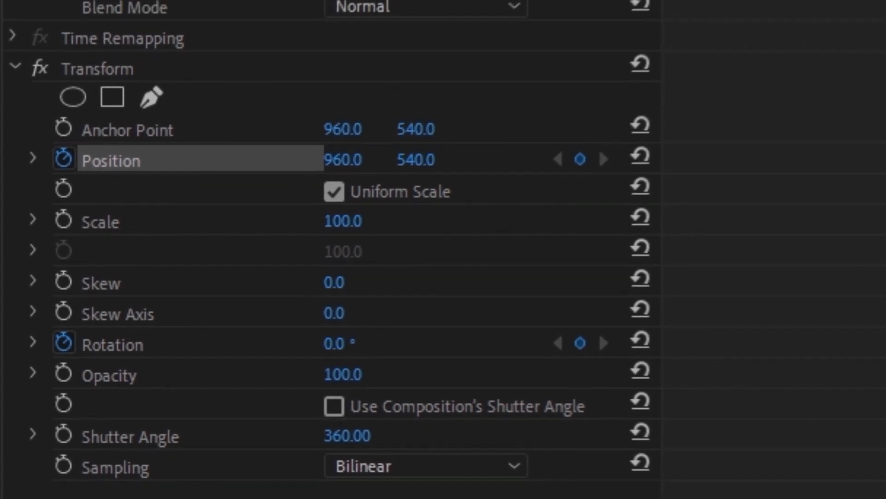
{"action": "left_click_drag", "start_coordinate": [585, 52], "coordinate": [552, 57]}
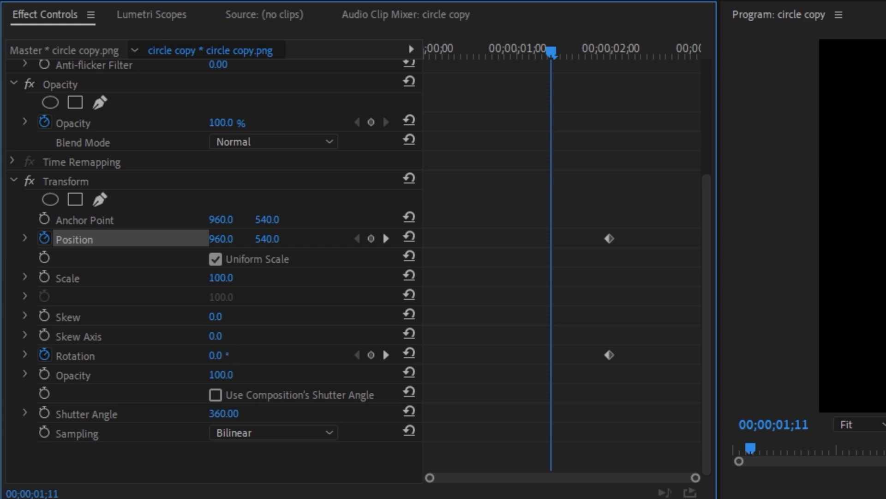
{"action": "left_click", "coordinate": [215, 355]}
{"action": "type", "text": "106"}
{"action": "key", "text": "Return"}
{"action": "left_click_drag", "start_coordinate": [270, 241], "coordinate": [246, 241]}
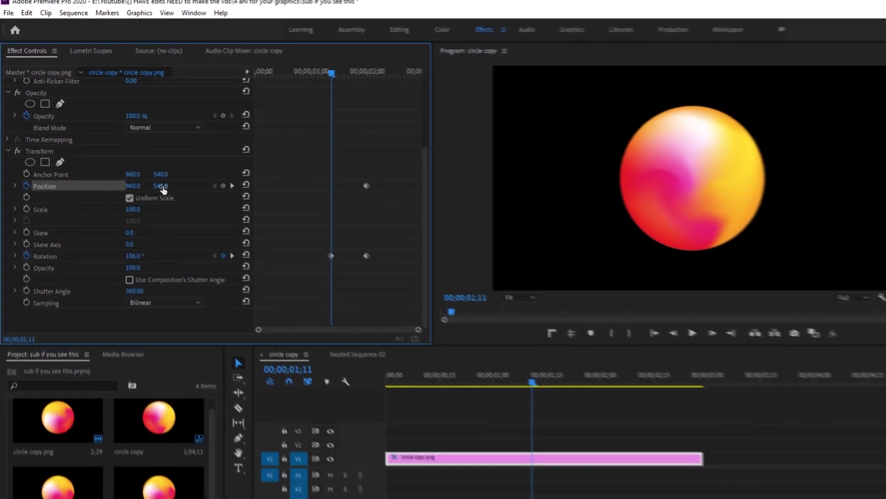
{"action": "left_click_drag", "start_coordinate": [140, 182], "coordinate": [118, 182]}
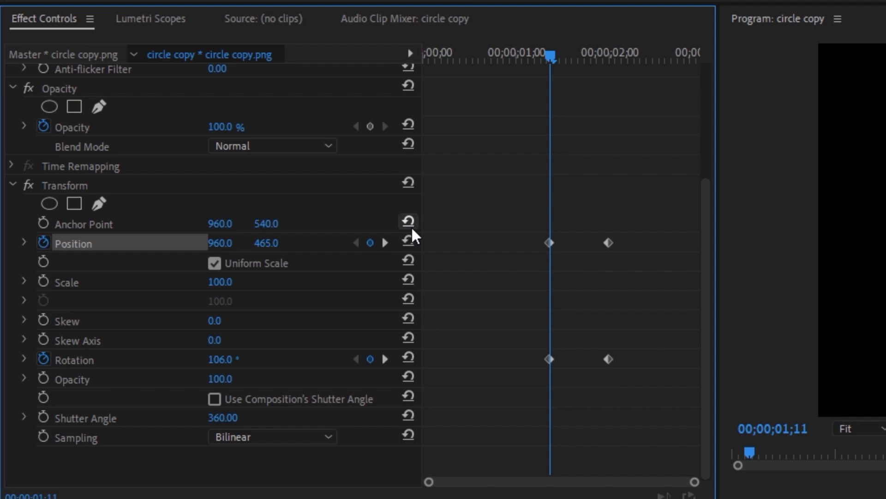
Step: Add holding Position and Rotation keyframes one frame earlier, at 00;00;01;10, with the same values
{"action": "key", "text": "Left"}
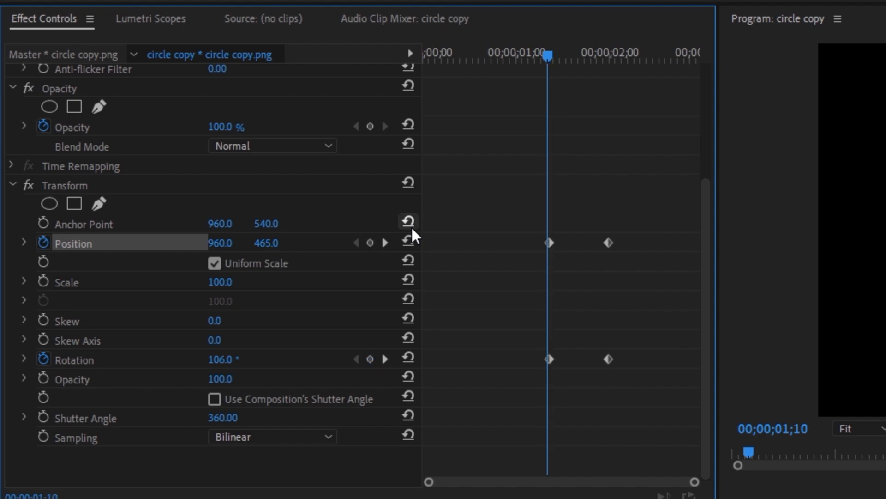
{"action": "left_click", "coordinate": [370, 243]}
{"action": "left_click", "coordinate": [369, 358]}
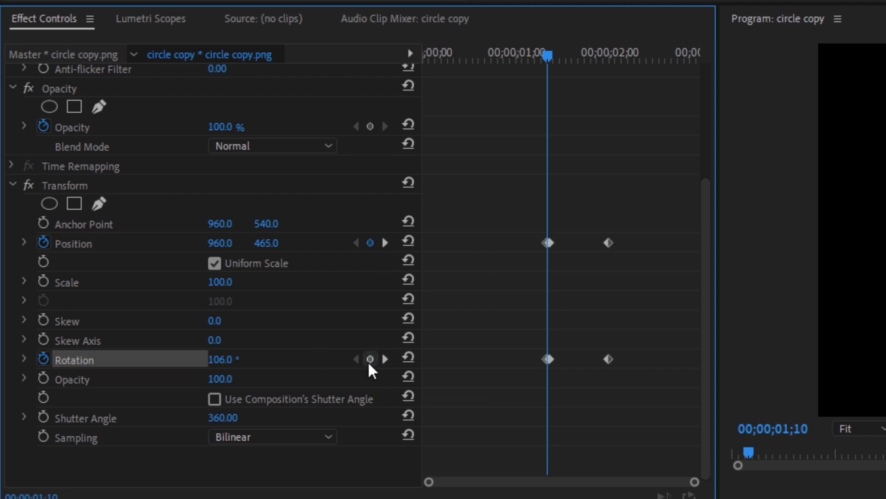
Step: At the first frame, keyframe Rotation at -297° and vertical Position at 1684 so the circle starts below the frame
{"action": "left_click_drag", "start_coordinate": [548, 57], "coordinate": [144, 59]}
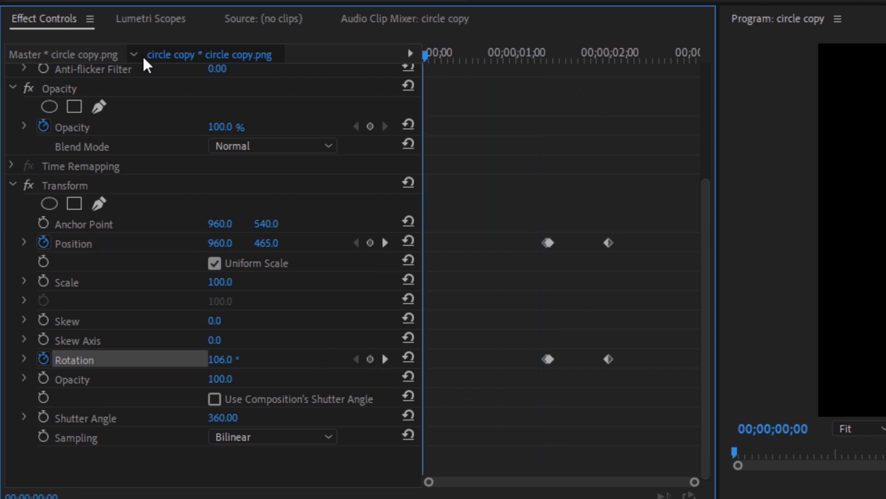
{"action": "left_click", "coordinate": [226, 359]}
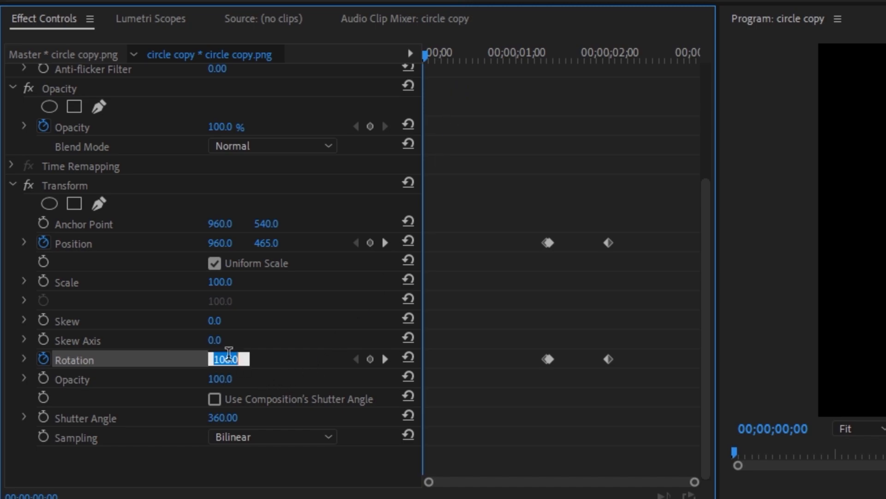
{"action": "type", "text": "-297"}
{"action": "key", "text": "Return"}
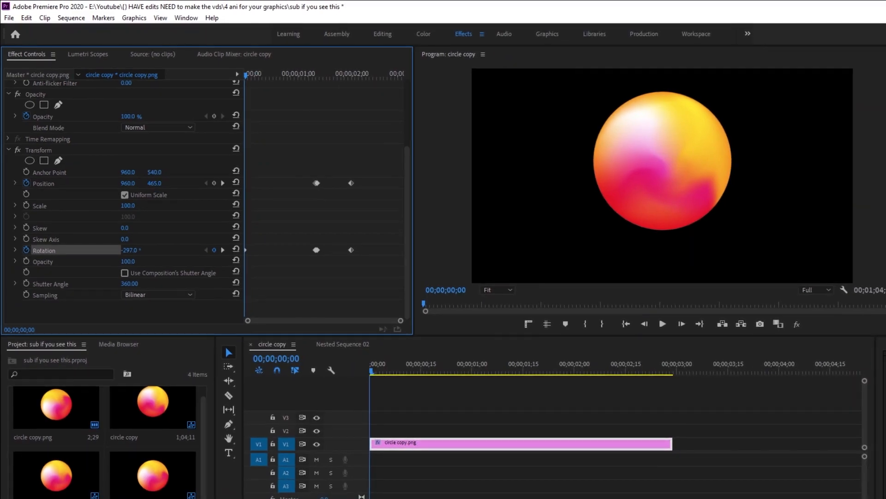
{"action": "left_click_drag", "start_coordinate": [154, 182], "coordinate": [664, 183]}
Step: Select all Position and Rotation keyframes and apply Ease In and Ease Out temporal interpolation to them
{"action": "left_click_drag", "start_coordinate": [397, 274], "coordinate": [170, 153]}
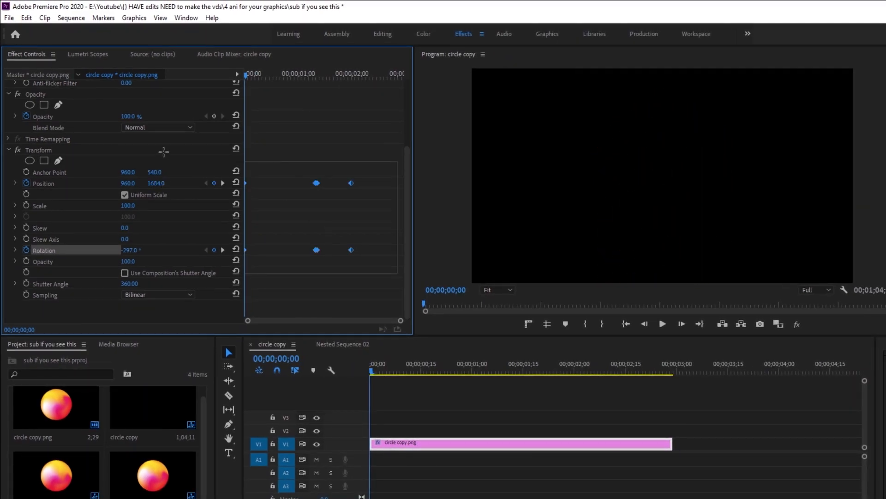
{"action": "right_click", "coordinate": [348, 249]}
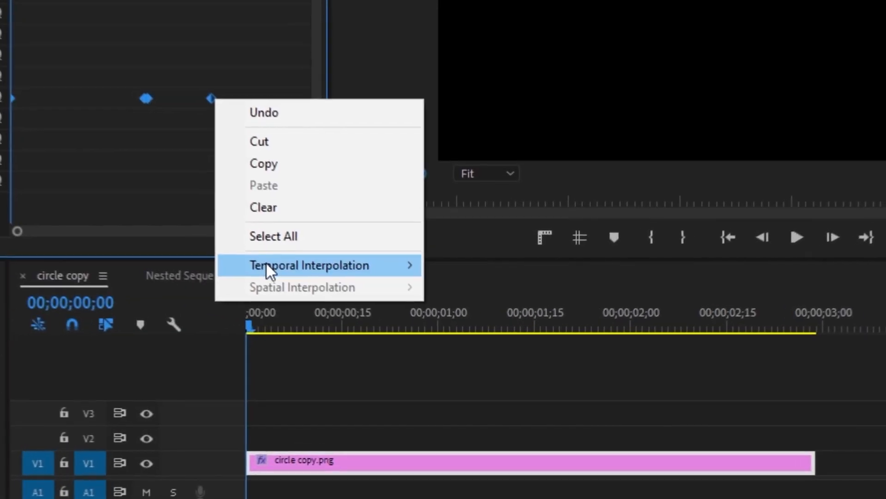
{"action": "mouse_move", "coordinate": [349, 322]}
{"action": "left_click", "coordinate": [522, 397]}
{"action": "right_click", "coordinate": [205, 93]}
{"action": "mouse_move", "coordinate": [271, 255]}
{"action": "left_click", "coordinate": [489, 395]}
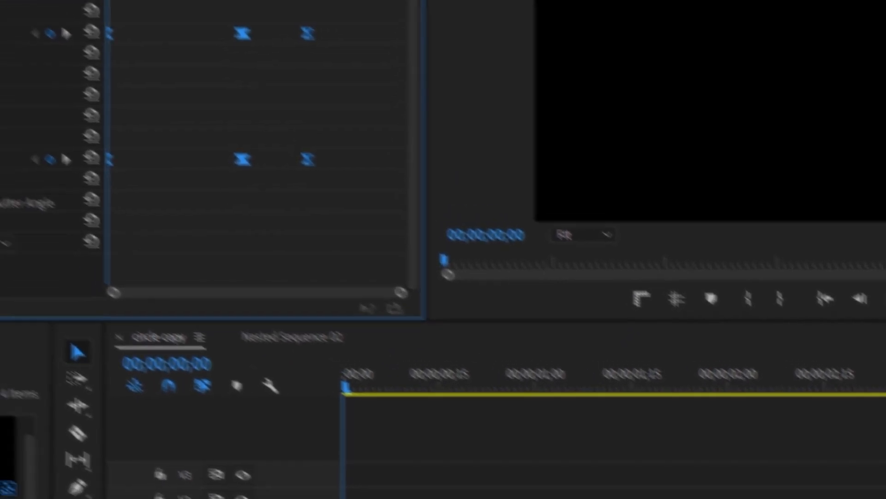
Step: Expand the Position and Rotation graphs and lengthen the handles of Rotation's first velocity segment toward its middle for a steeper peak
{"action": "left_click", "coordinate": [25, 194]}
{"action": "left_click", "coordinate": [26, 360]}
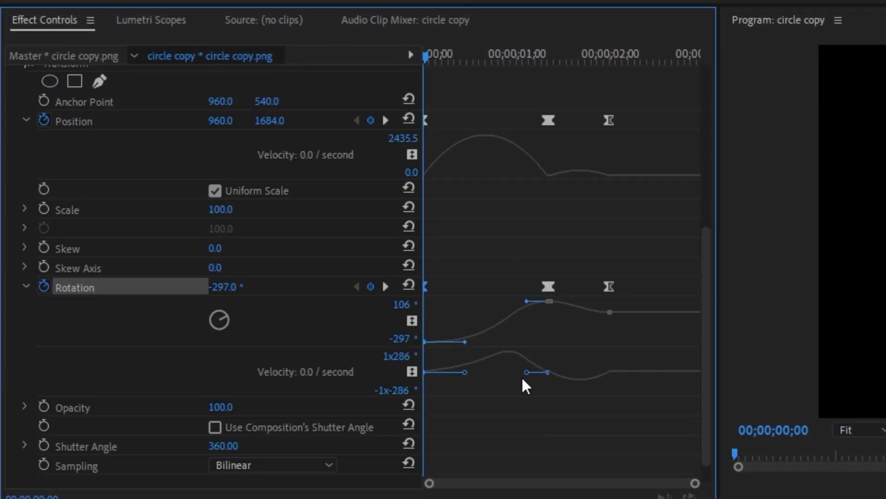
{"action": "left_click_drag", "start_coordinate": [525, 372], "coordinate": [507, 373]}
{"action": "left_click_drag", "start_coordinate": [450, 412], "coordinate": [443, 414]}
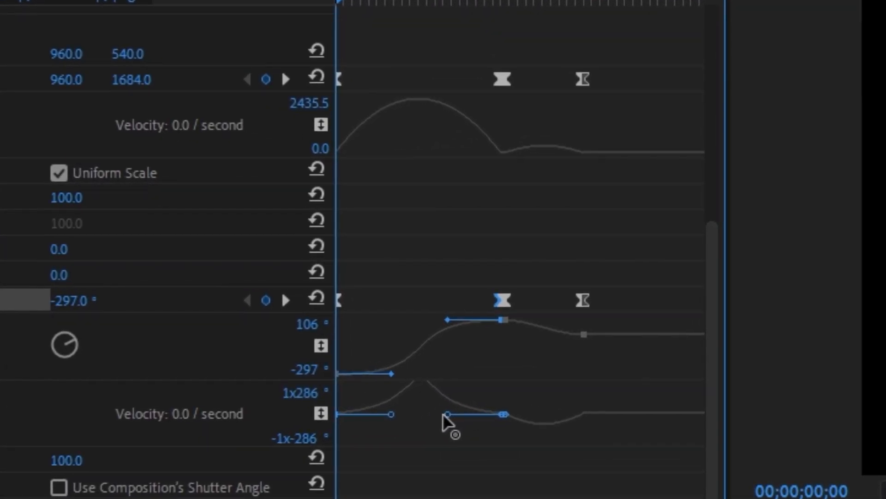
Step: Move the playhead to 00;00;00;13 and extend the opening velocity handles of Rotation and Position so both end at that frame
{"action": "left_click_drag", "start_coordinate": [352, 2], "coordinate": [396, 2]}
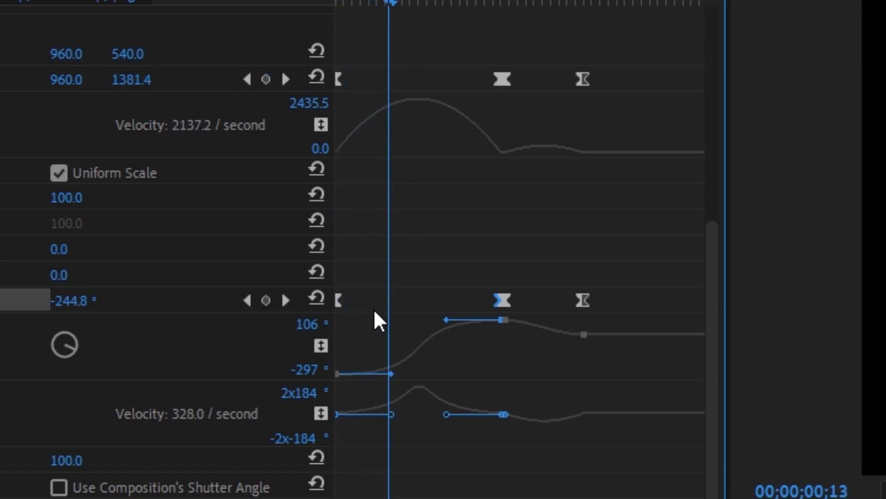
{"action": "left_click_drag", "start_coordinate": [394, 414], "coordinate": [394, 414]}
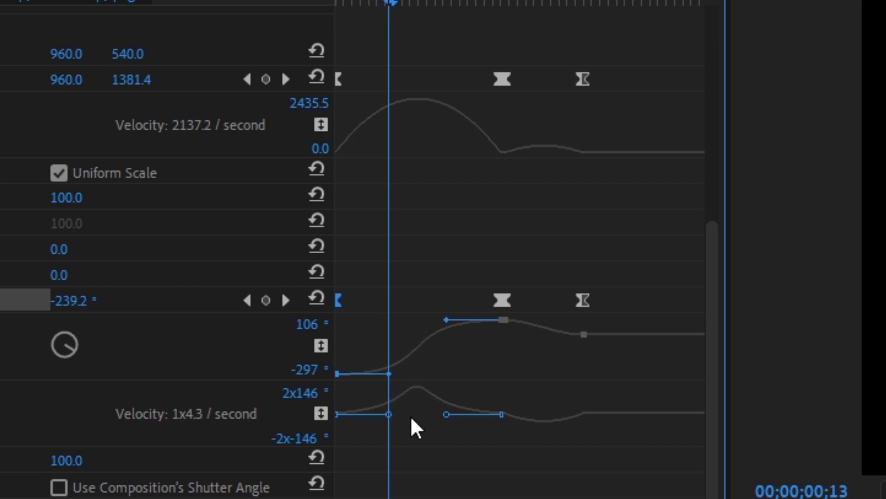
{"action": "left_click", "coordinate": [339, 79]}
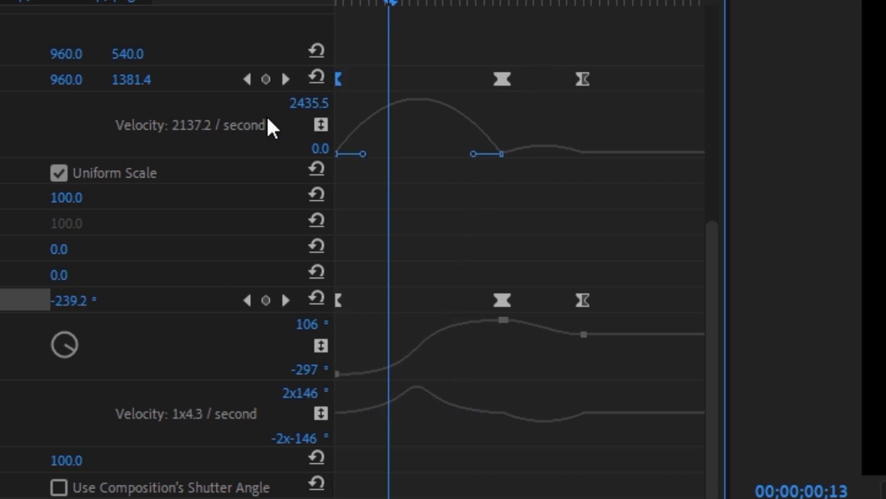
{"action": "left_click_drag", "start_coordinate": [370, 155], "coordinate": [392, 167]}
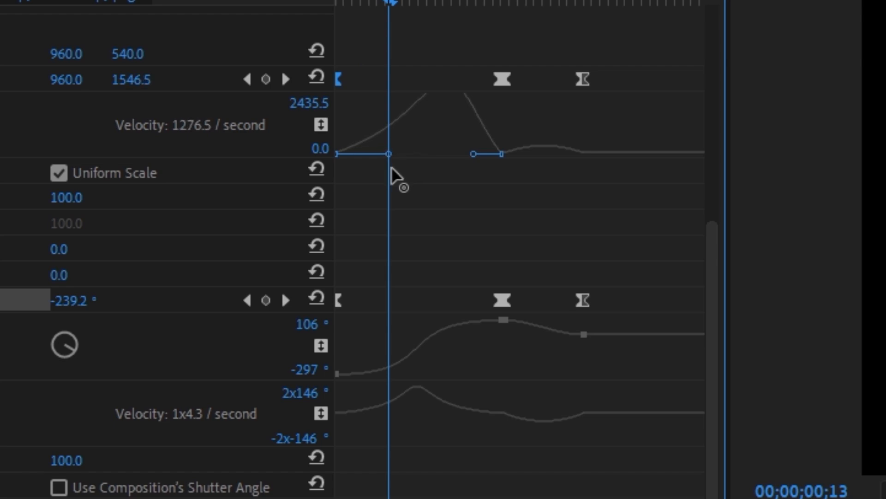
Step: Move the playhead to 00;00;00;27 and align the closing velocity handles of Rotation's and Position's first segments with it
{"action": "left_click", "coordinate": [496, 77]}
{"action": "left_click_drag", "start_coordinate": [388, 3], "coordinate": [457, 28]}
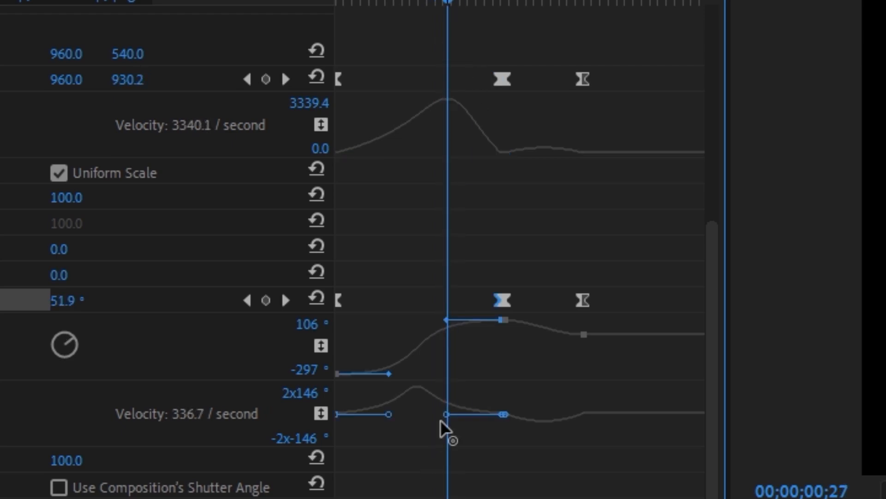
{"action": "left_click_drag", "start_coordinate": [444, 419], "coordinate": [441, 417]}
{"action": "left_click", "coordinate": [502, 79]}
{"action": "left_click_drag", "start_coordinate": [474, 157], "coordinate": [447, 164]}
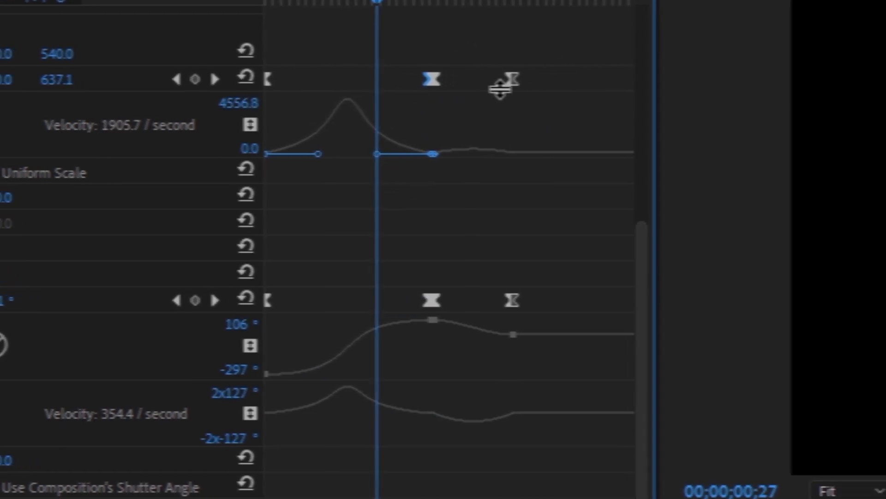
Step: Lengthen the handles of Position's second velocity segment toward its middle, ending the opening handle at 00;00;01;18
{"action": "left_click", "coordinate": [515, 79]}
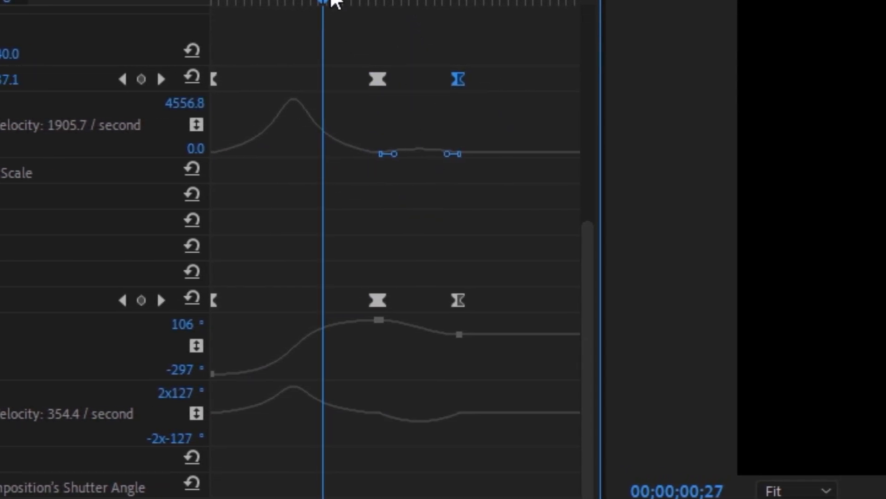
{"action": "left_click_drag", "start_coordinate": [333, 2], "coordinate": [389, 4]}
{"action": "mouse_move", "coordinate": [395, 153]}
{"action": "left_mouse_down"}
{"action": "mouse_move", "coordinate": [436, 155]}
{"action": "mouse_move", "coordinate": [411, 154]}
{"action": "left_mouse_up"}
{"action": "key", "text": "space"}
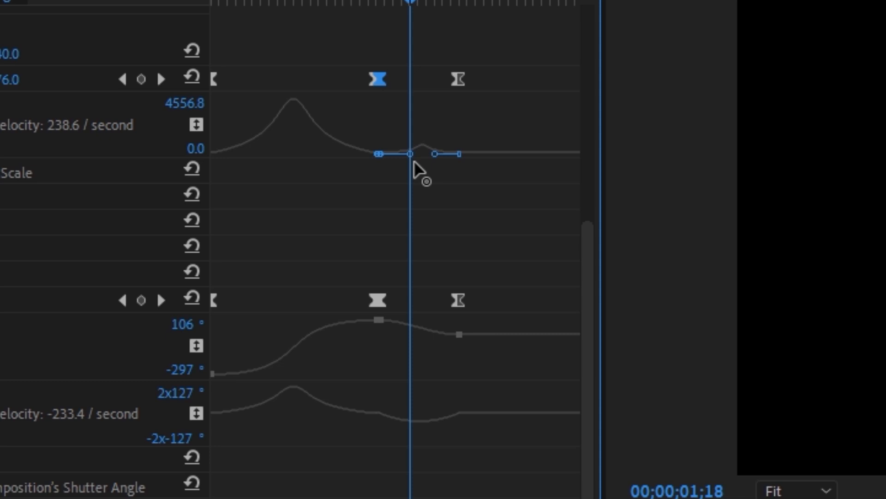
Step: Match Rotation's second velocity segment to Position's, ending its opening handle at 00;00;01;18 and its closing handle at 00;00;01;24
{"action": "left_click", "coordinate": [378, 300]}
{"action": "left_click", "coordinate": [460, 299]}
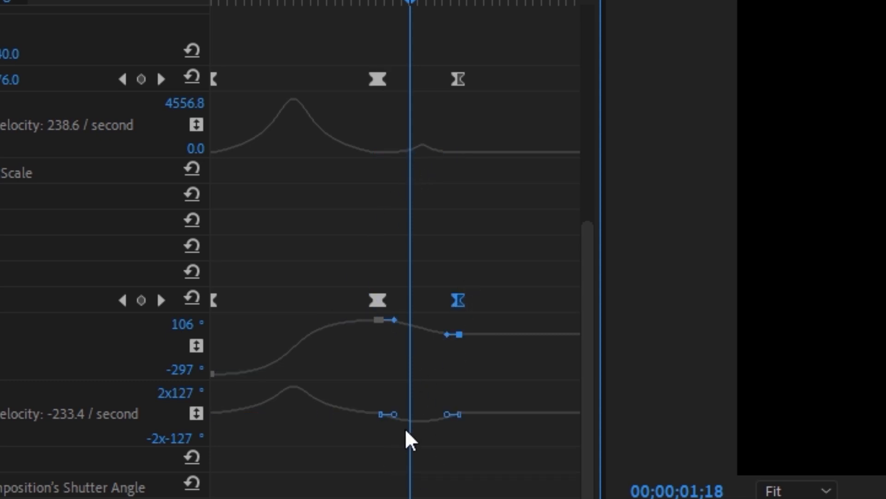
{"action": "left_click_drag", "start_coordinate": [391, 417], "coordinate": [406, 417]}
{"action": "left_click", "coordinate": [458, 80]}
{"action": "left_click_drag", "start_coordinate": [441, 3], "coordinate": [435, 5]}
{"action": "left_click", "coordinate": [457, 300]}
{"action": "left_click_drag", "start_coordinate": [446, 414], "coordinate": [437, 423]}
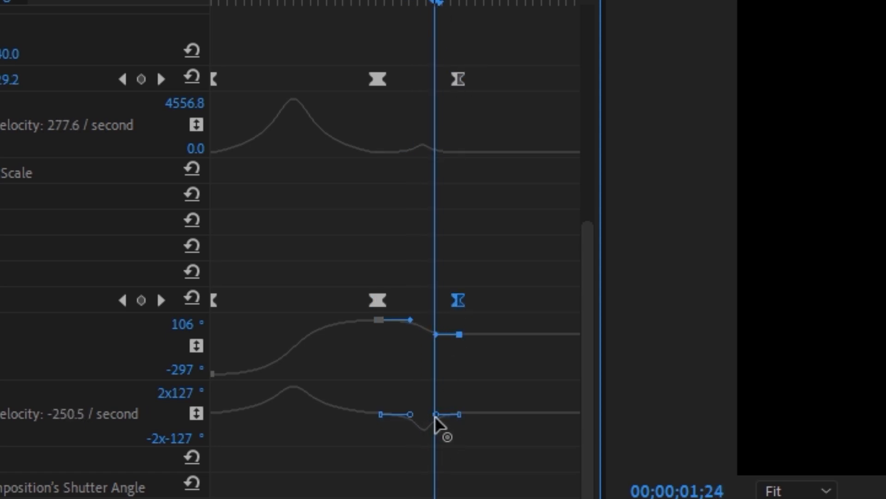
Step: Select the paired middle Position and Rotation keyframes around 00;00;01;11 at a closer timeline scale
{"action": "left_click_drag", "start_coordinate": [434, 4], "coordinate": [380, 6]}
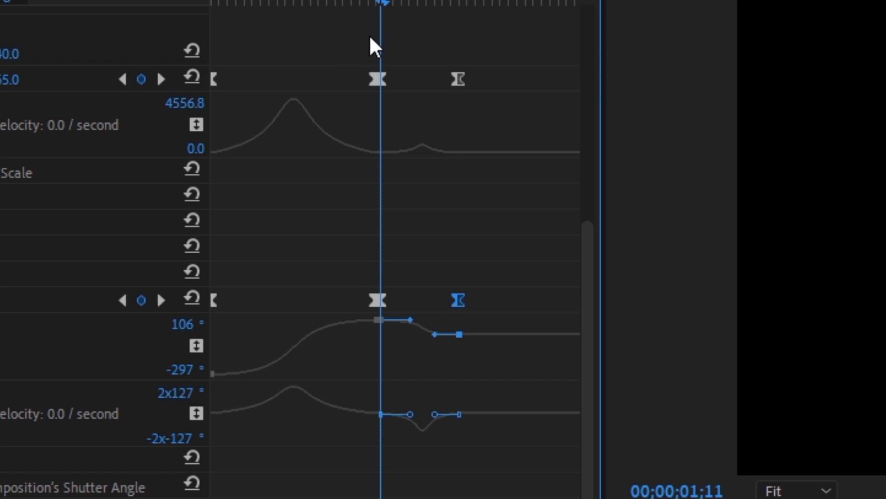
{"action": "key", "text": "equal"}
{"action": "key", "text": "equal"}
{"action": "key", "text": "equal"}
{"action": "key", "text": "equal"}
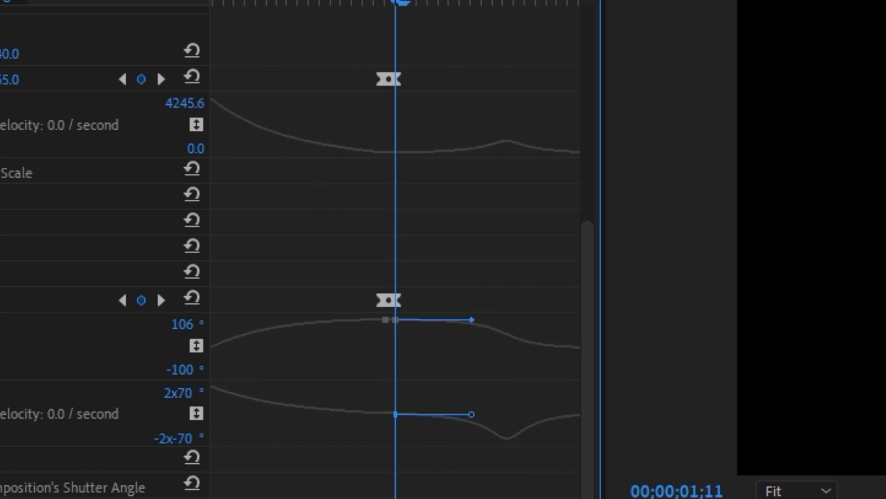
{"action": "left_click_drag", "start_coordinate": [408, 313], "coordinate": [368, 87]}
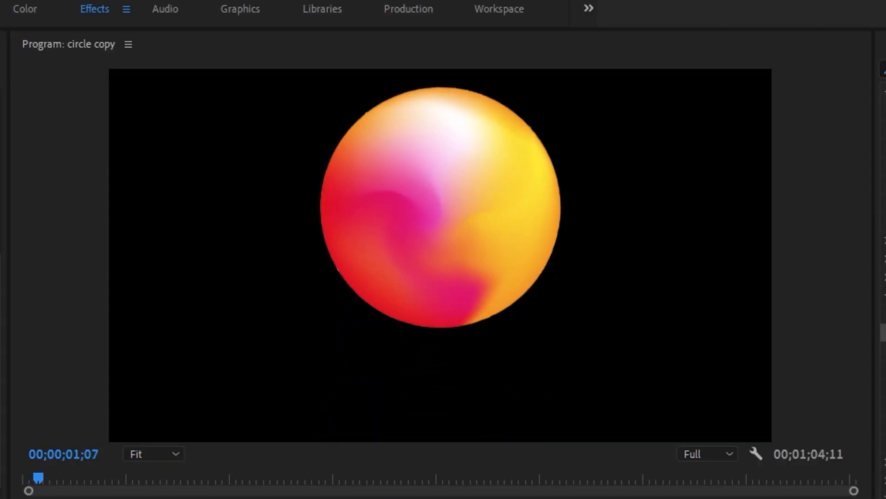
Step: Apply the Transform effect and the Basic 3D effect to the circle copy.png clip
{"action": "key", "text": "Home"}
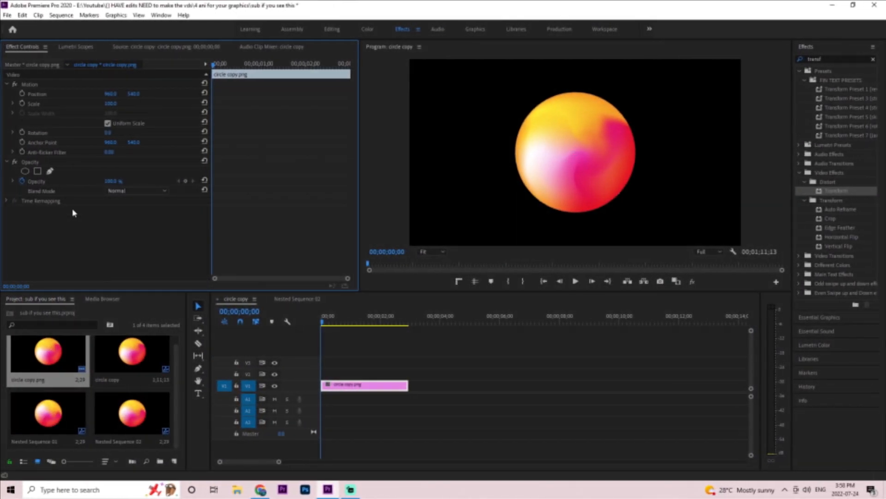
{"action": "left_click", "coordinate": [360, 372]}
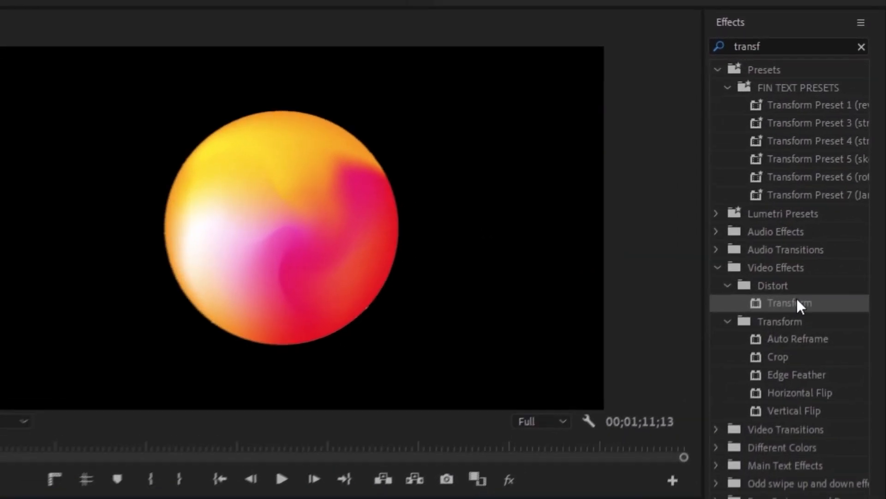
{"action": "left_click", "coordinate": [794, 300]}
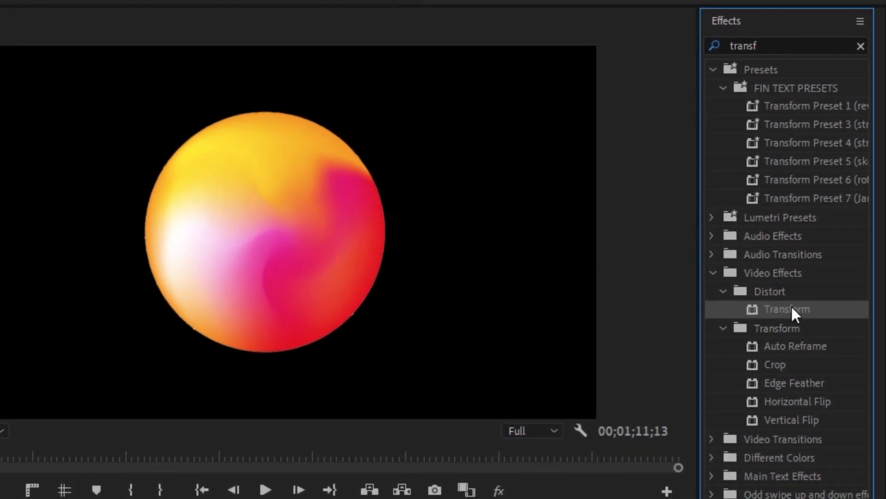
{"action": "left_click", "coordinate": [783, 46]}
{"action": "type", "text": "3d"}
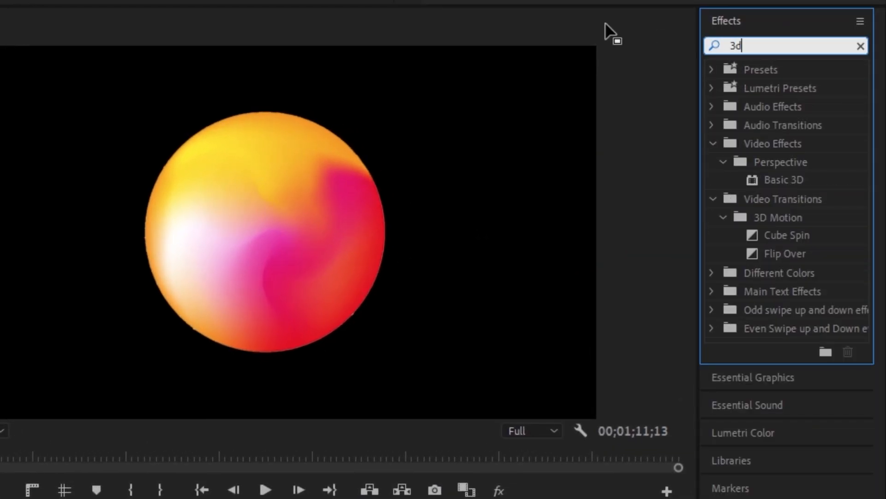
{"action": "left_click", "coordinate": [779, 181]}
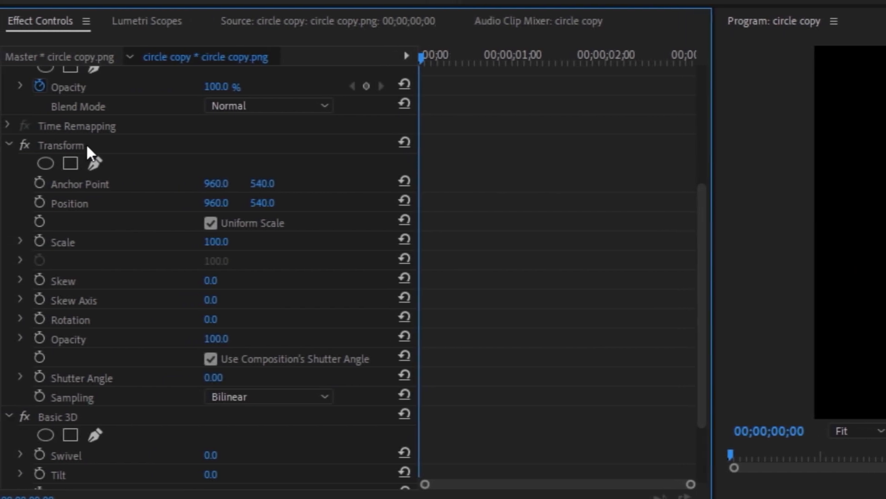
Step: At 00;00;02;00, keyframe Transform's Scale at 100 and Basic 3D's Tilt at 0
{"action": "left_click", "coordinate": [86, 145]}
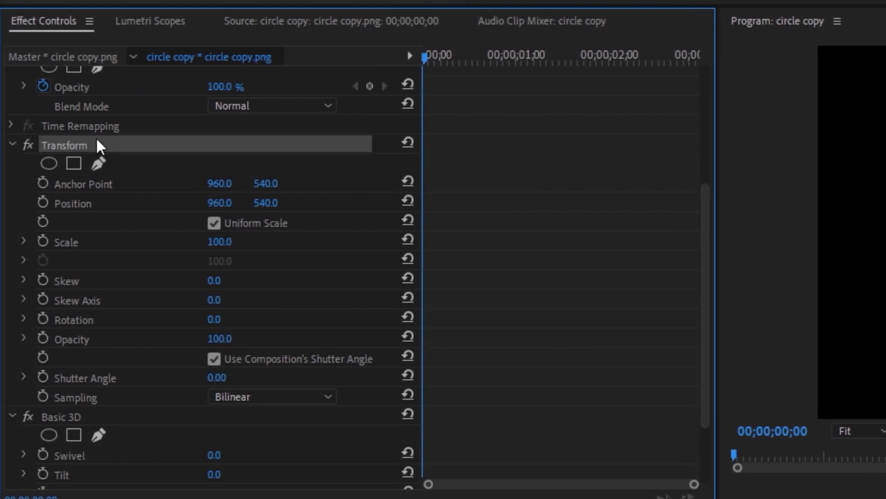
{"action": "left_click", "coordinate": [72, 416]}
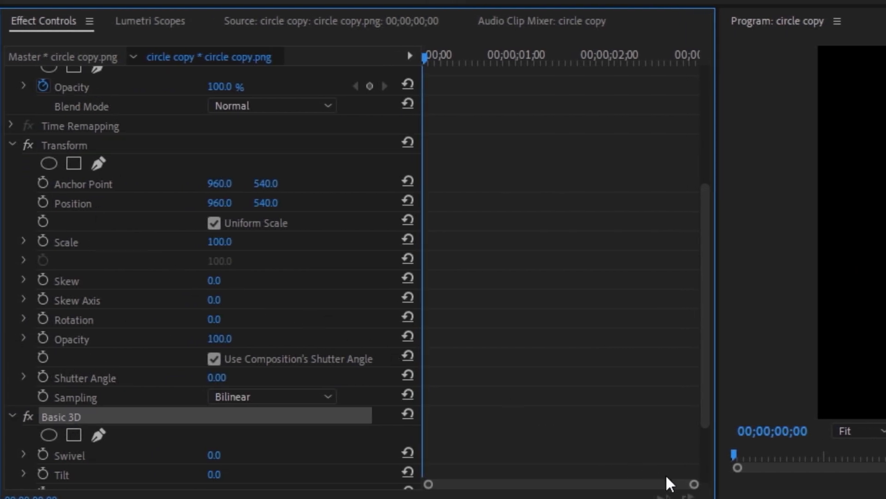
{"action": "left_click_drag", "start_coordinate": [427, 53], "coordinate": [611, 64]}
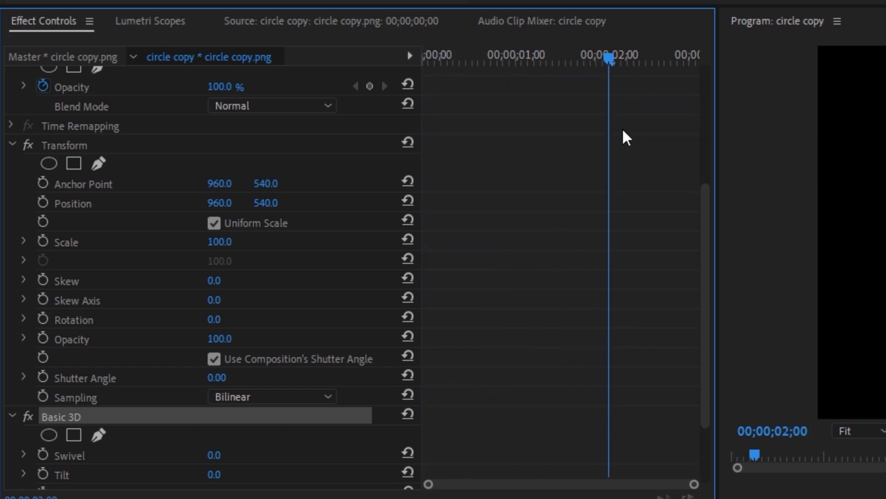
{"action": "scroll", "coordinate": [534, 167], "scroll_direction": "down", "scroll_amount": 3}
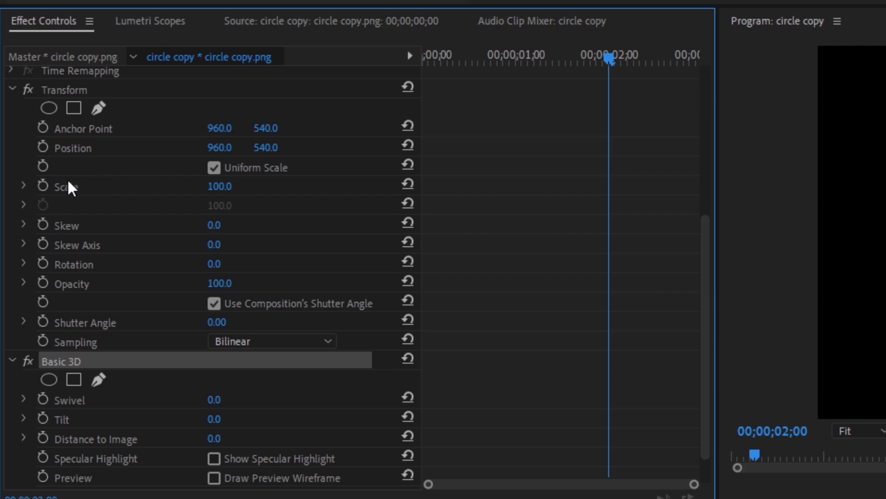
{"action": "left_click", "coordinate": [43, 186]}
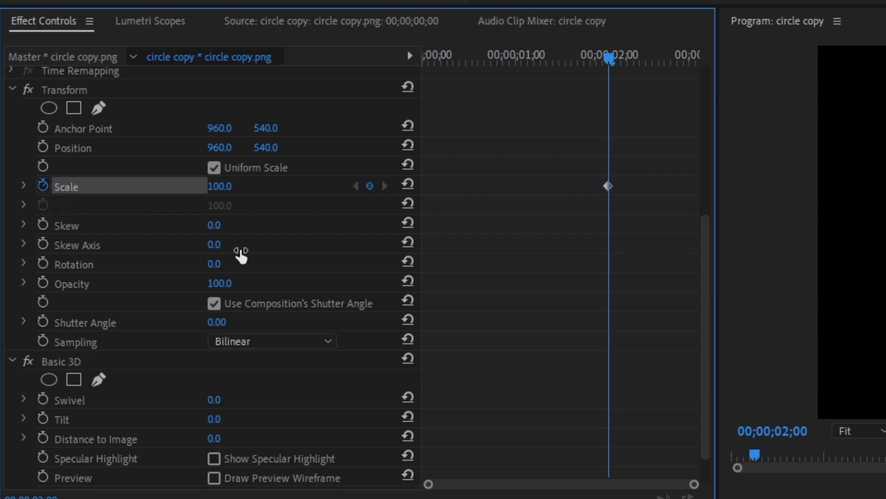
{"action": "scroll", "coordinate": [536, 318], "scroll_direction": "down", "scroll_amount": 2}
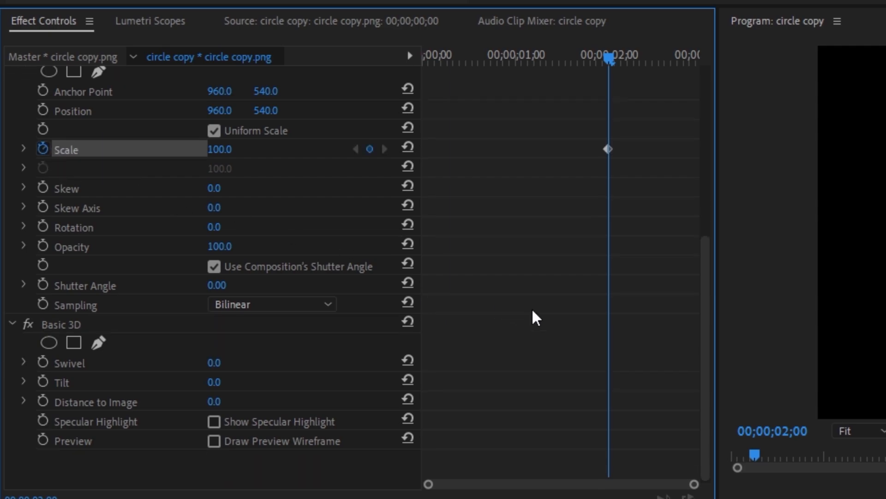
{"action": "left_click", "coordinate": [42, 379]}
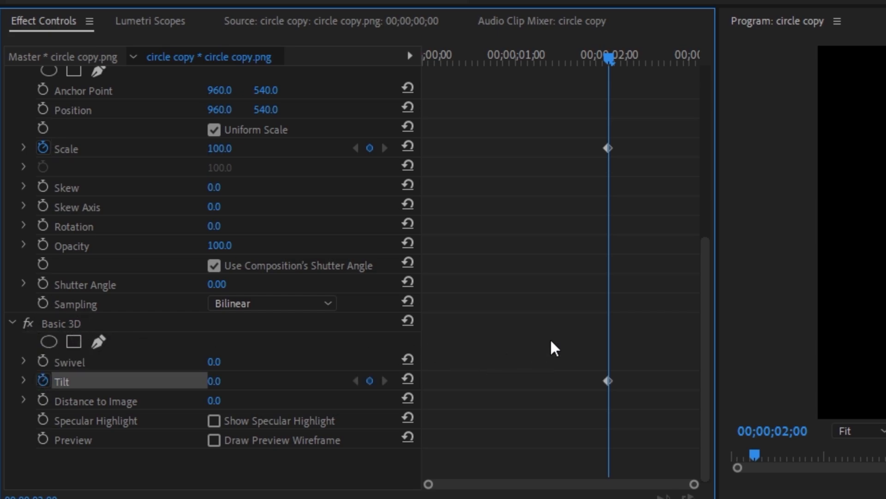
Step: Turn off Use Composition's Shutter Angle in Transform and set its Shutter Angle to 360
{"action": "left_click", "coordinate": [215, 267]}
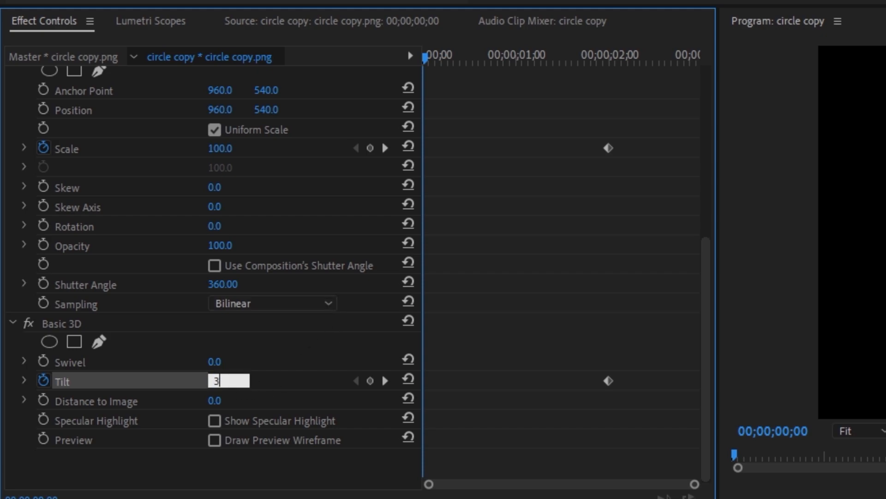
Step: At the first frame, keyframe Basic 3D's Tilt at 324° and Transform's Scale at 0.1
{"action": "type", "text": "24"}
{"action": "key", "text": "Return"}
{"action": "left_click", "coordinate": [226, 148]}
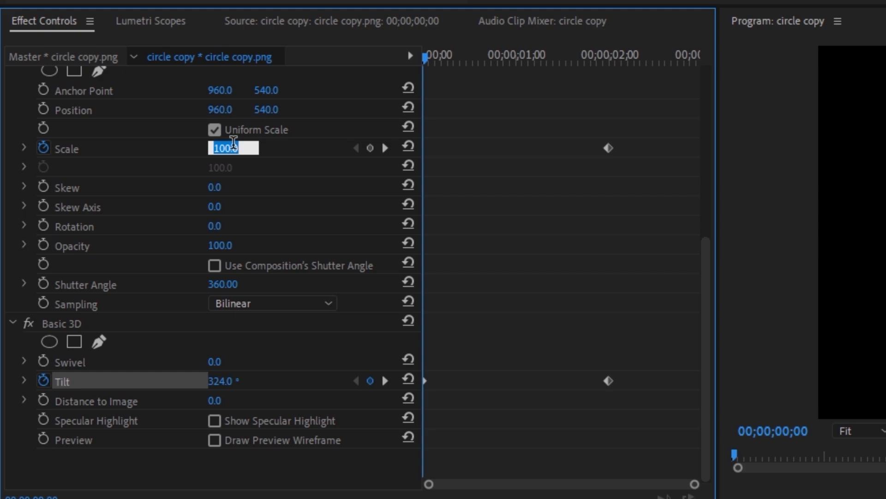
{"action": "type", "text": "0.1"}
{"action": "key", "text": "Return"}
Step: Select all Scale and Tilt keyframes and apply Ease In and Ease Out interpolation to them
{"action": "left_click_drag", "start_coordinate": [673, 405], "coordinate": [363, 111]}
{"action": "right_click", "coordinate": [608, 380]}
{"action": "left_click", "coordinate": [417, 366]}
{"action": "right_click", "coordinate": [358, 107]}
{"action": "left_click", "coordinate": [390, 382]}
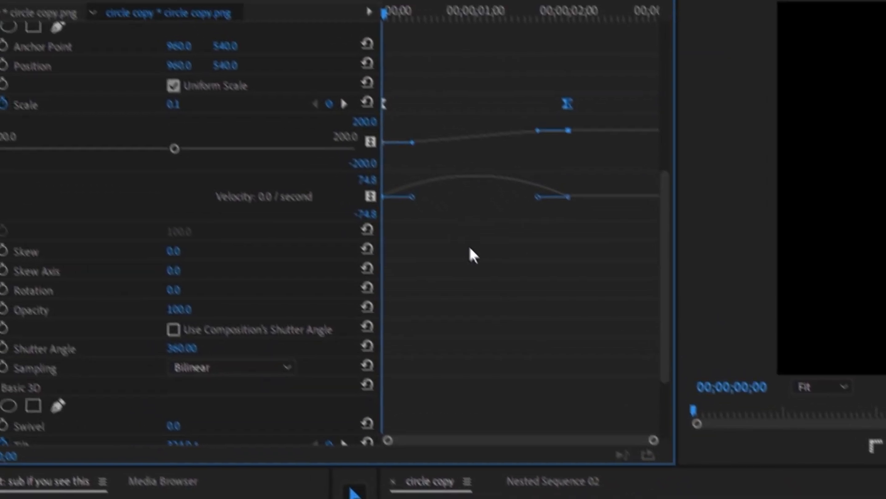
Step: Lengthen both Scale velocity handles toward the middle and align the playhead with the opening handle's end at 00;00;00;22
{"action": "left_click_drag", "start_coordinate": [579, 204], "coordinate": [555, 208]}
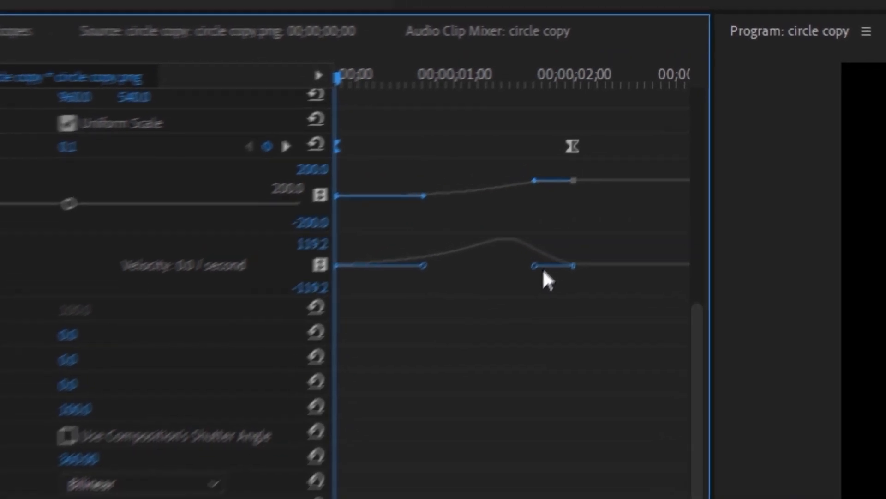
{"action": "left_click_drag", "start_coordinate": [454, 325], "coordinate": [436, 325]}
{"action": "left_click_drag", "start_coordinate": [353, 95], "coordinate": [355, 331]}
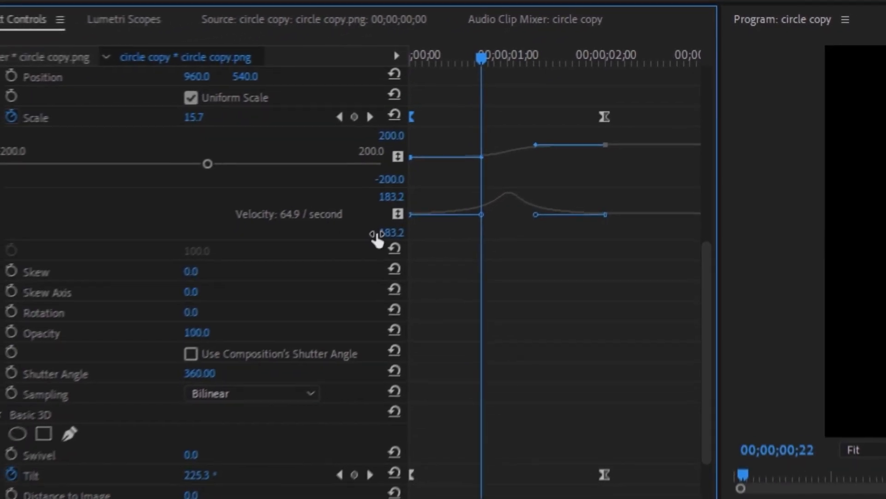
Step: Expand Tilt's graphs and extend its opening velocity handle to the playhead at 00;00;00;22, matching Scale's
{"action": "scroll", "coordinate": [328, 221], "scroll_direction": "up", "scroll_amount": 5}
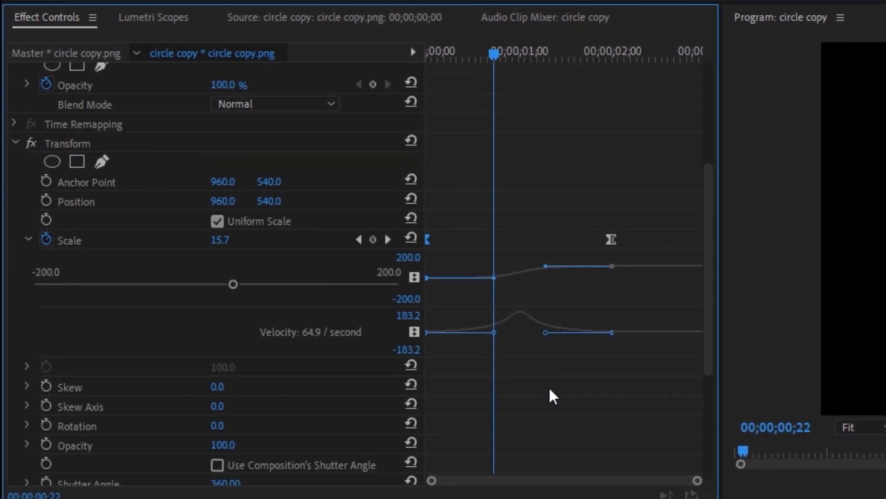
{"action": "scroll", "coordinate": [553, 396], "scroll_direction": "down", "scroll_amount": 10}
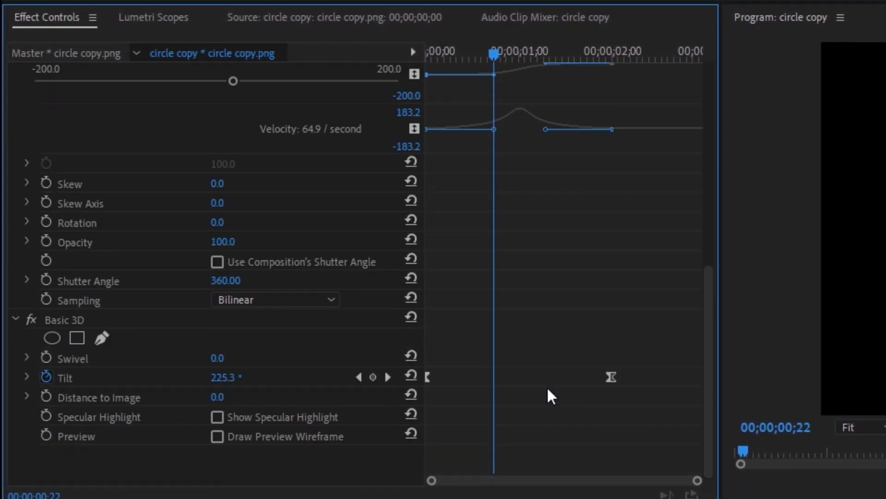
{"action": "left_click", "coordinate": [20, 379]}
{"action": "scroll", "coordinate": [429, 273], "scroll_direction": "down", "scroll_amount": 5}
{"action": "left_click", "coordinate": [427, 275]}
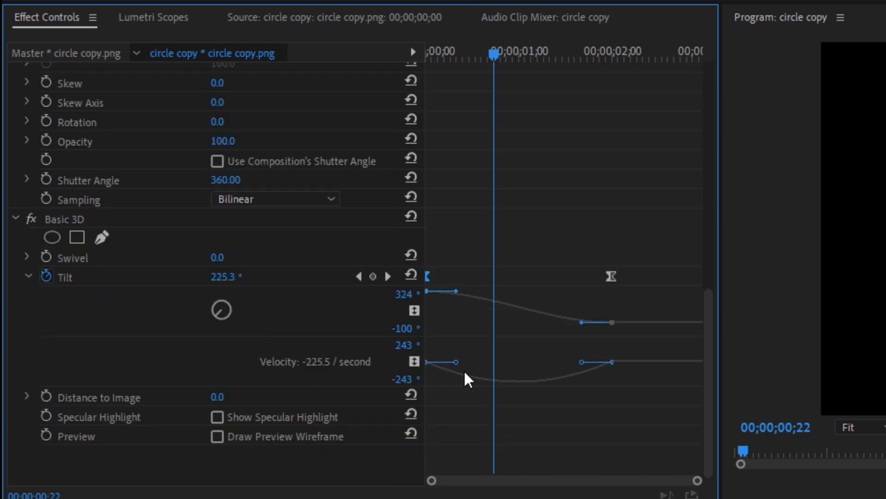
{"action": "left_click_drag", "start_coordinate": [459, 367], "coordinate": [489, 367]}
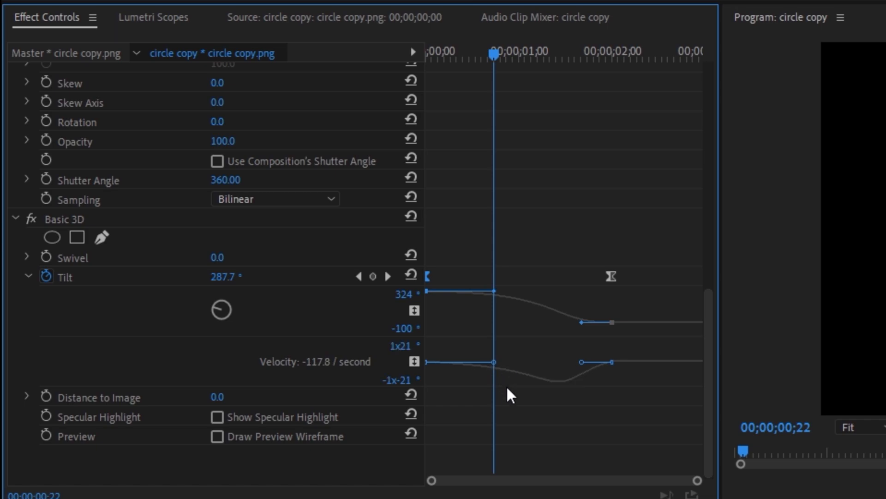
Step: Move the playhead to the end of Scale's closing handle at 00;00;01;09 and extend Tilt's closing velocity handle to match
{"action": "scroll", "coordinate": [507, 389], "scroll_direction": "up", "scroll_amount": 13}
{"action": "left_click_drag", "start_coordinate": [490, 55], "coordinate": [541, 78]}
{"action": "left_click_drag", "start_coordinate": [544, 288], "coordinate": [544, 293]}
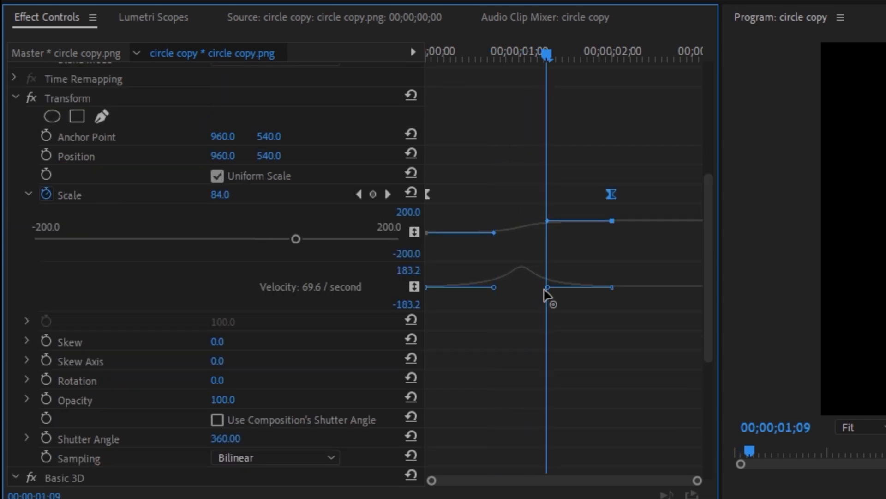
{"action": "scroll", "coordinate": [642, 330], "scroll_direction": "down", "scroll_amount": 13}
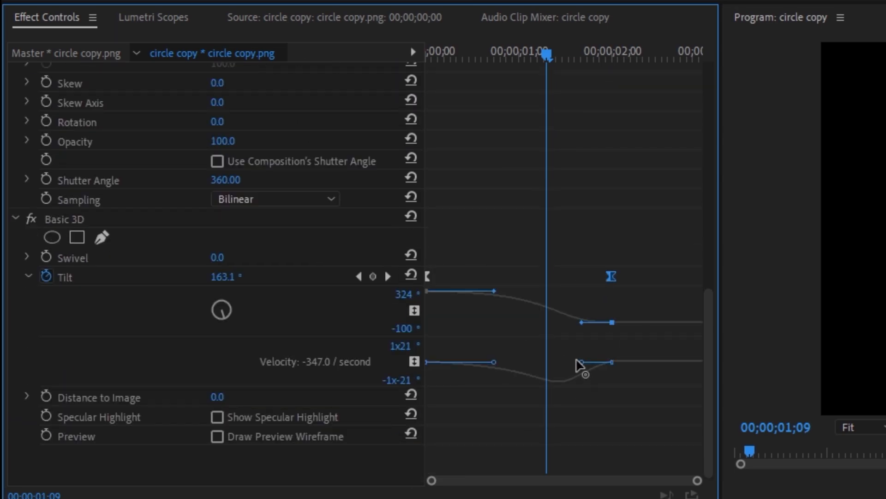
{"action": "left_click_drag", "start_coordinate": [579, 366], "coordinate": [546, 366]}
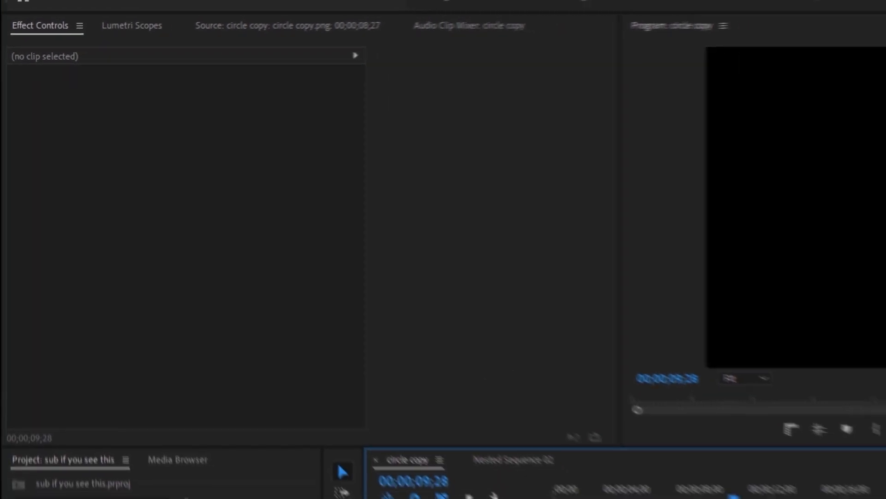